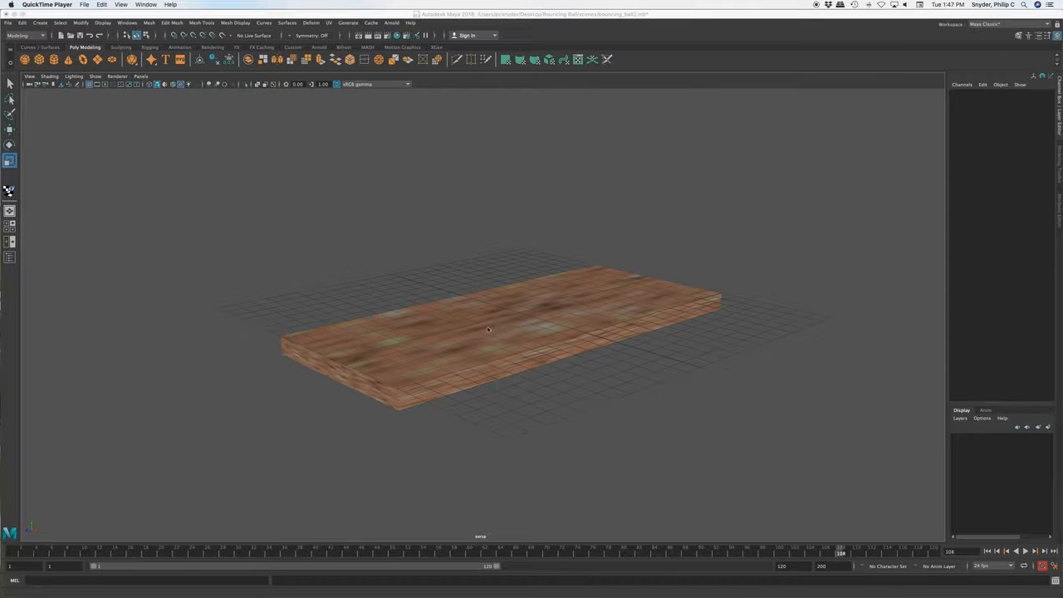
# Step: Return the animation to frame 1 so the red ball is at its starting position above the plank
pyautogui.click(295, 553)
pyautogui.moveTo(295, 553); pyautogui.dragTo(14, 555)
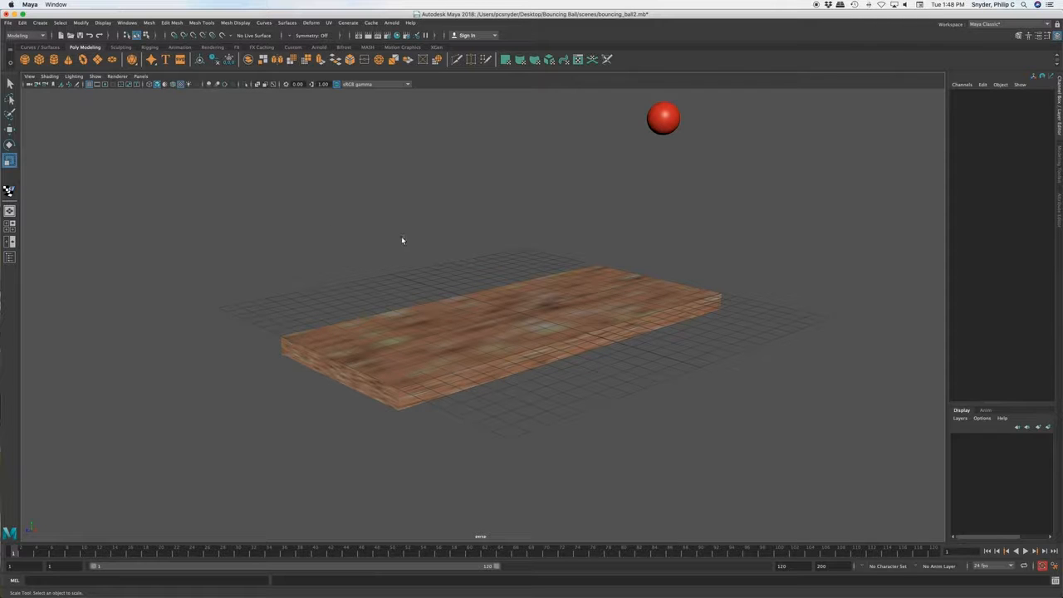
pyautogui.scroll(-2, 526, 352)
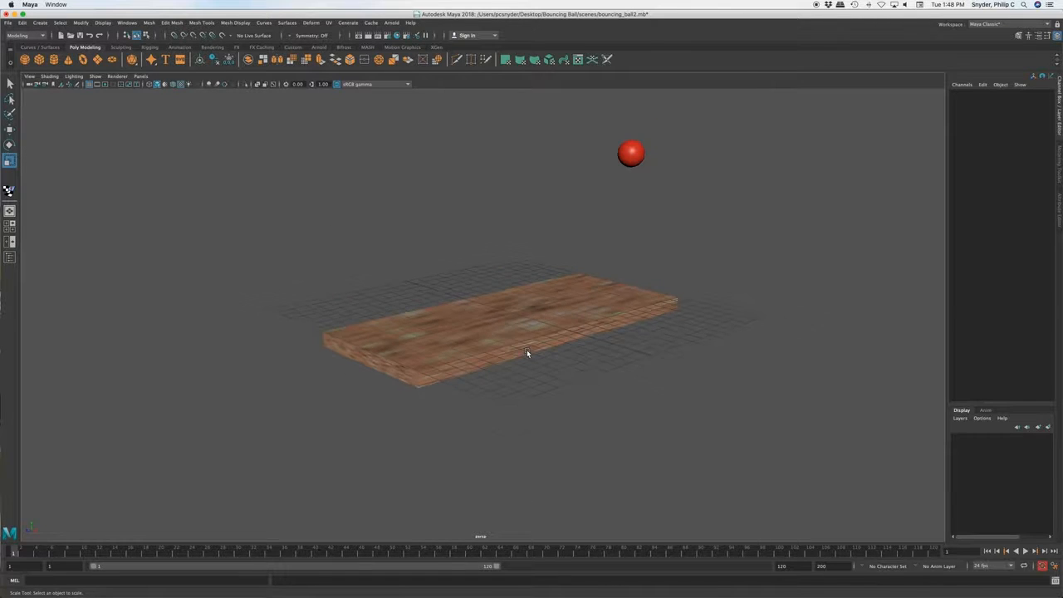
pyautogui.keyDown('alt'); pyautogui.moveTo(546, 309); pyautogui.dragTo(526, 378, button='middle'); pyautogui.keyUp('alt')
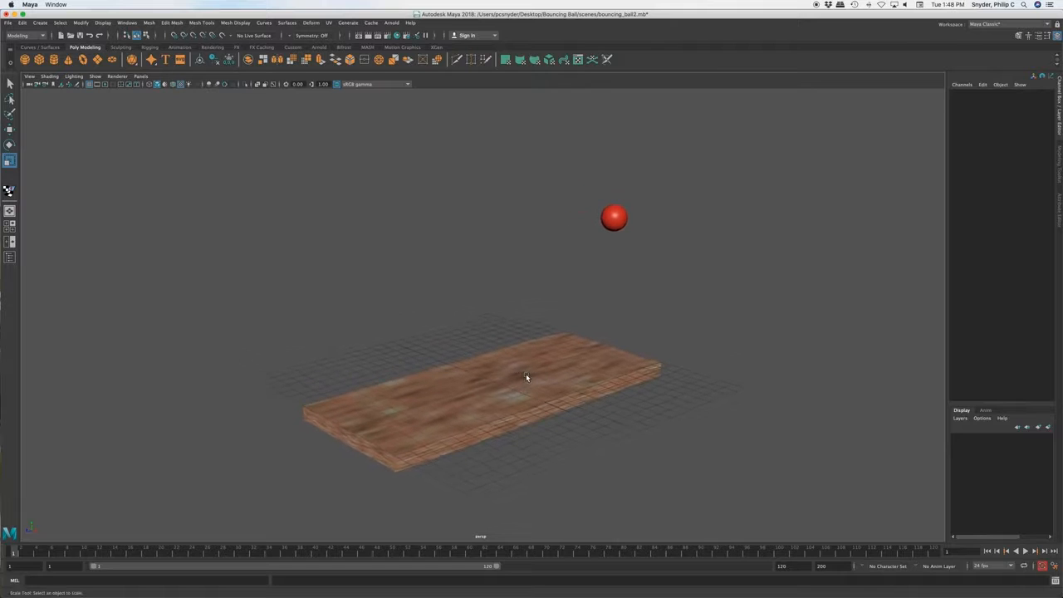
pyautogui.scroll(-2, 526, 378)
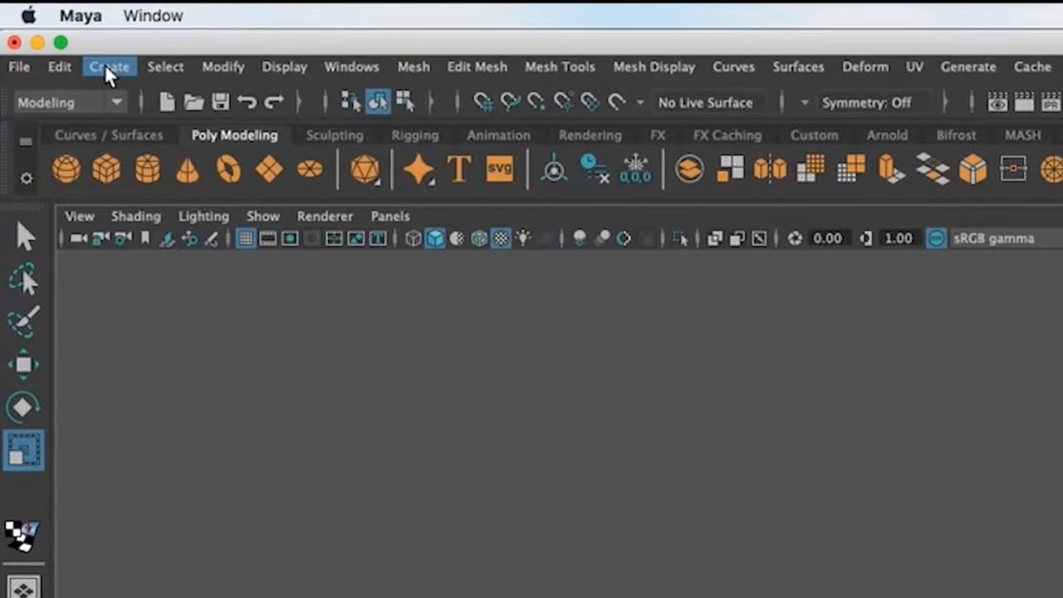
# Step: Create a directional light in the scene
pyautogui.click(106, 66)
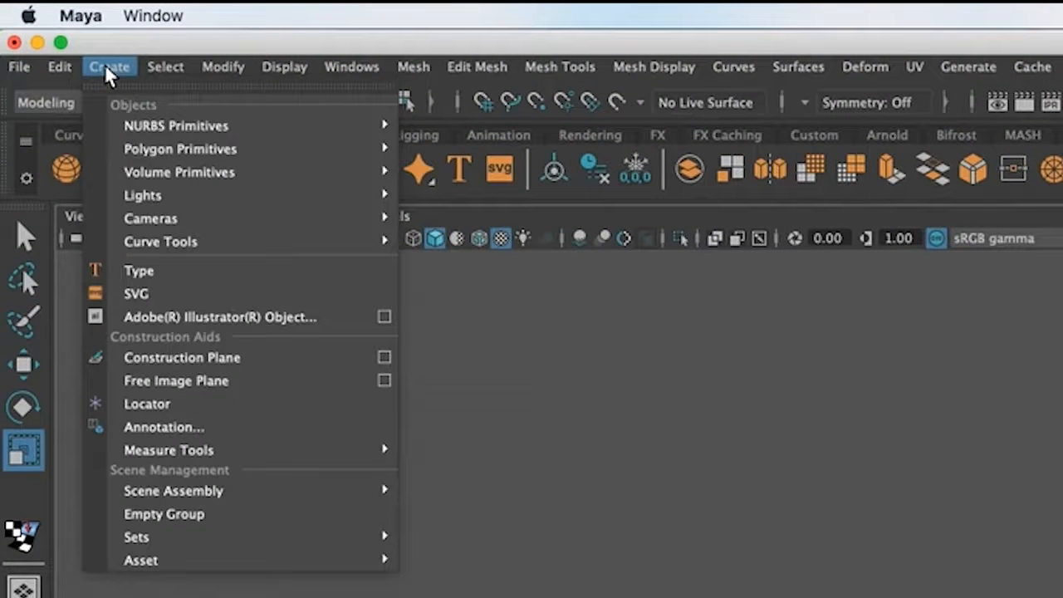
pyautogui.moveTo(164, 198)
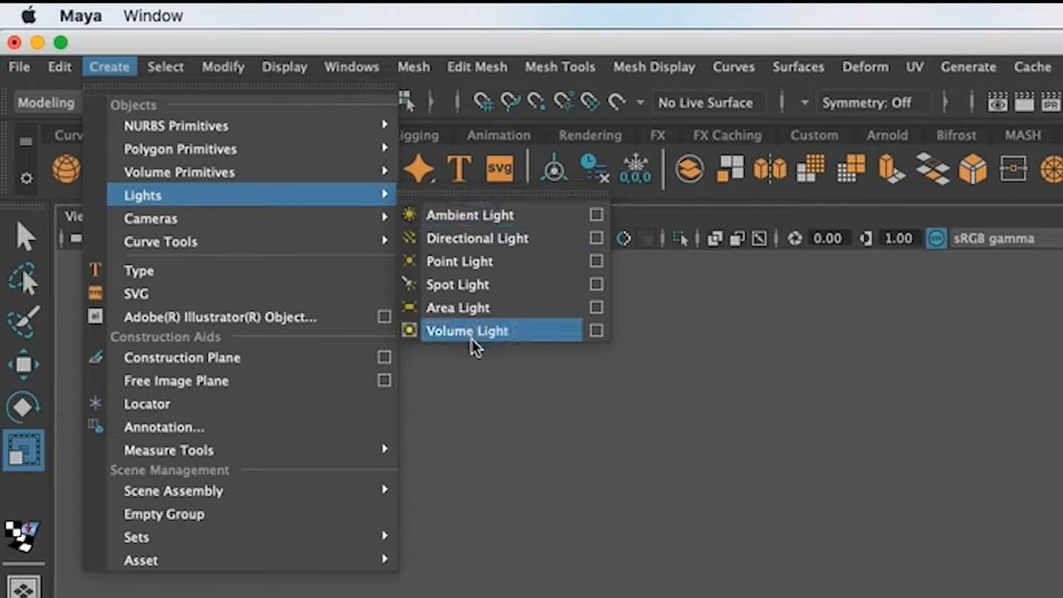
pyautogui.click(470, 239)
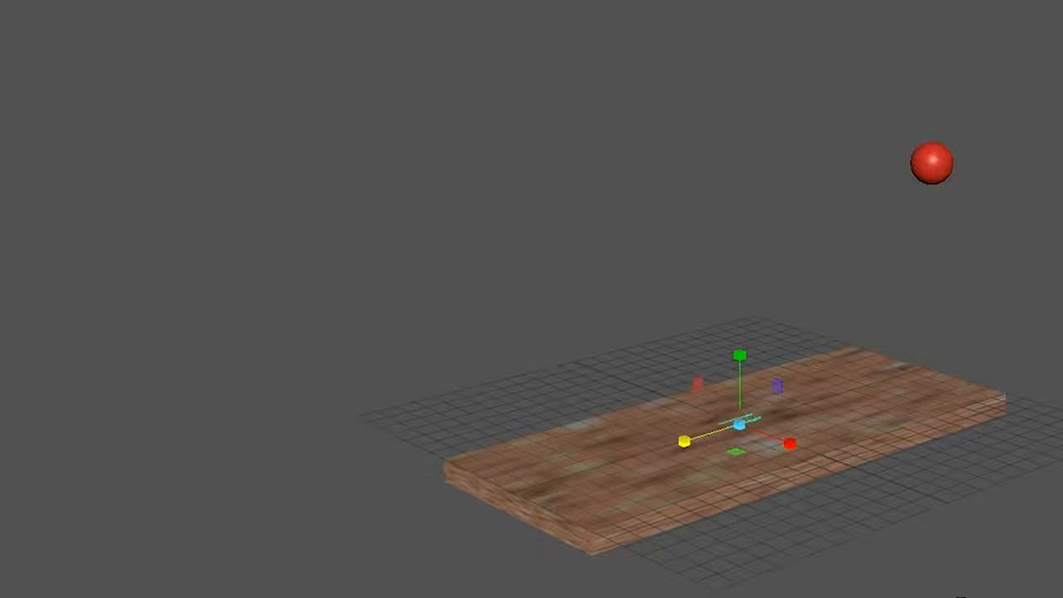
# Step: Move the directional light up above the plank and out to about 22 units along Z, beyond the end opposite the ball
pyautogui.press('w')
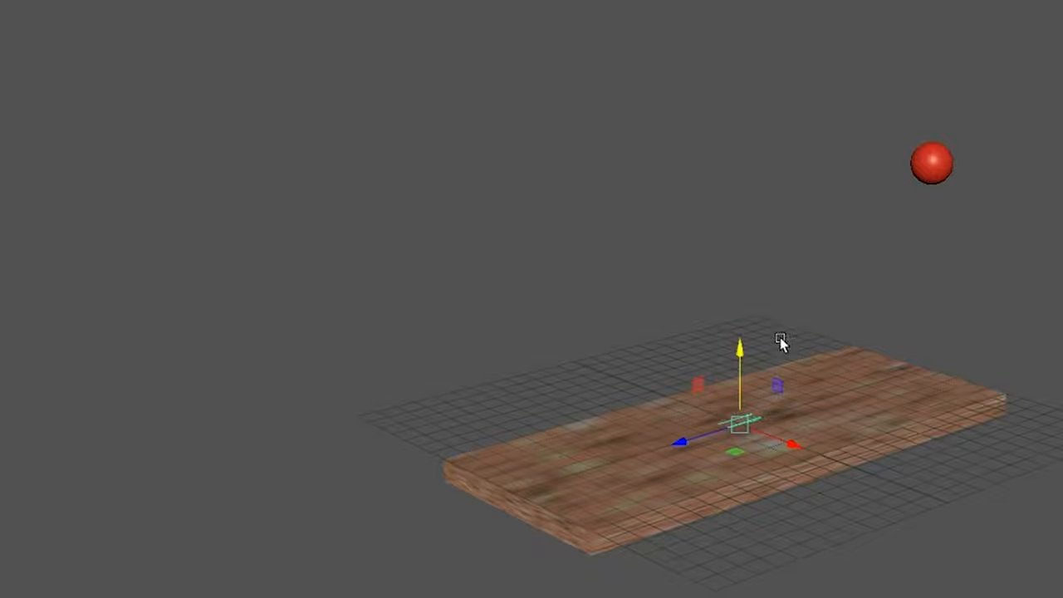
pyautogui.scroll(5, 723, 431)
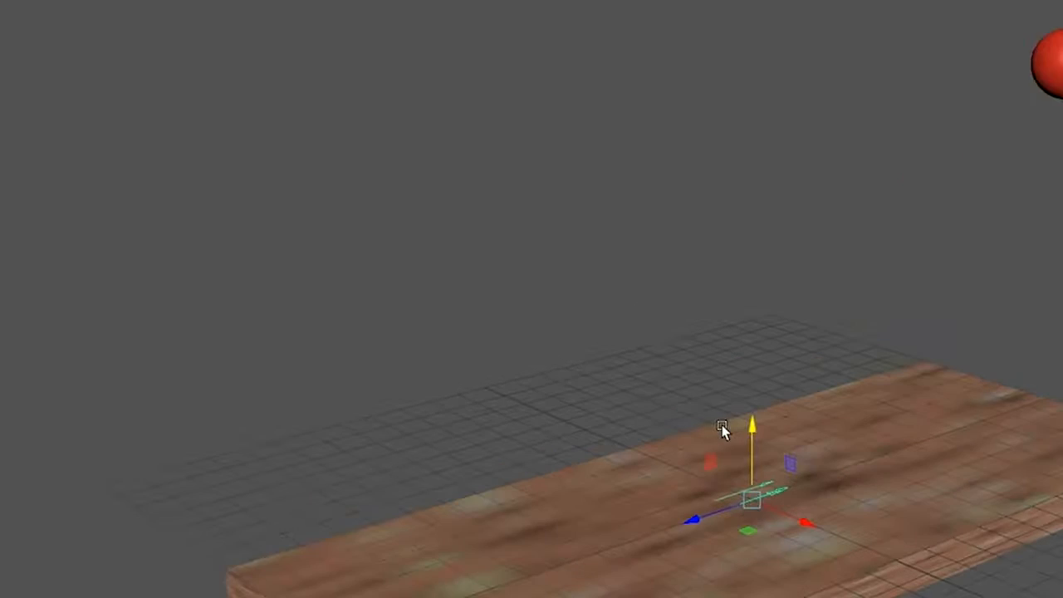
pyautogui.scroll(1, 719, 429)
pyautogui.keyDown('alt'); pyautogui.moveTo(787, 594); pyautogui.dragTo(746, 299, button='middle'); pyautogui.keyUp('alt')
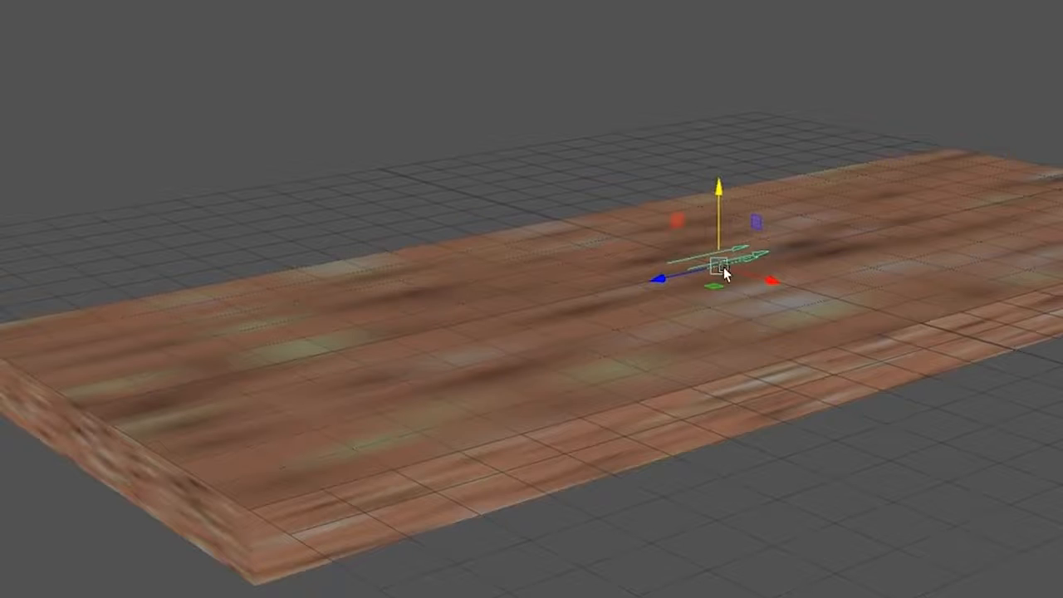
pyautogui.press('f')
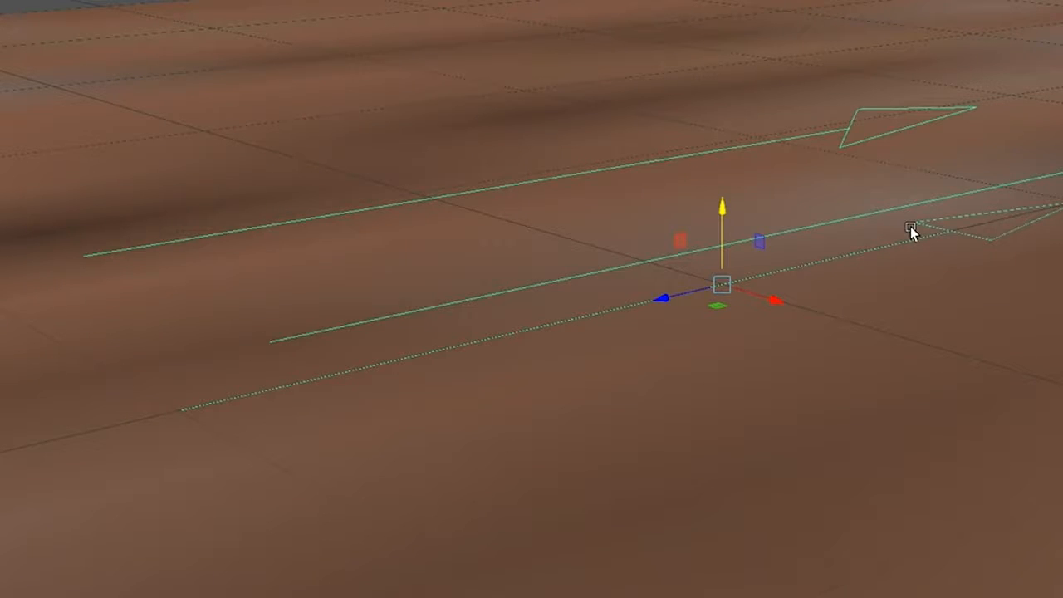
pyautogui.scroll(-8, 910, 226)
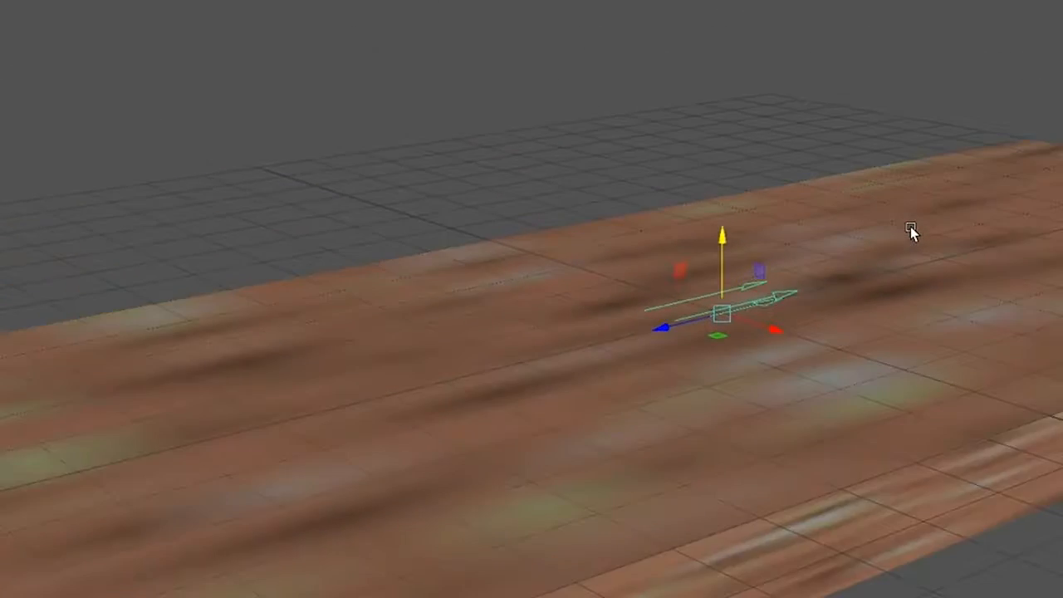
pyautogui.scroll(-8, 911, 226)
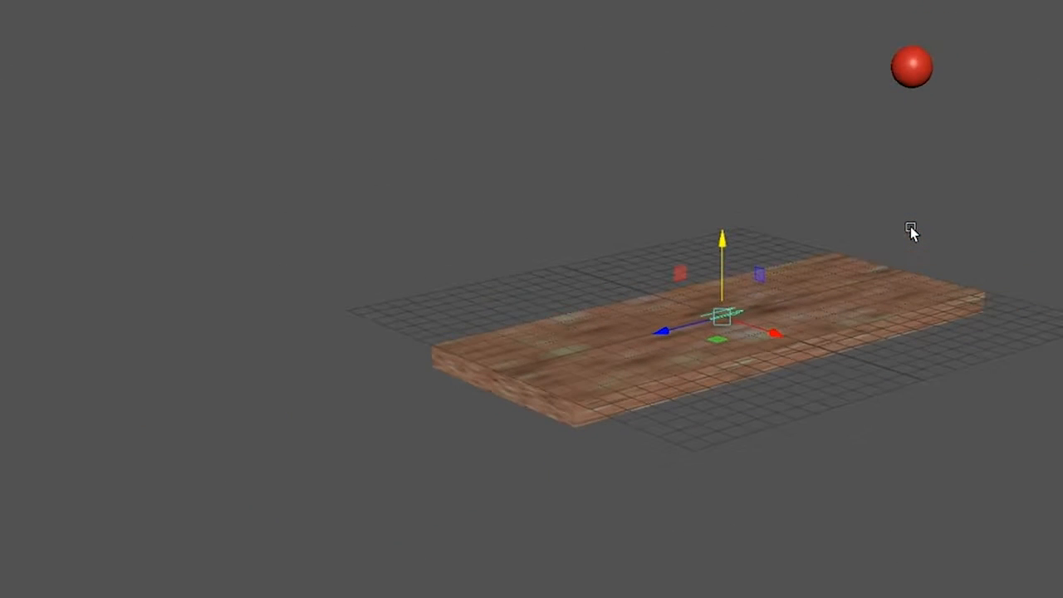
pyautogui.moveTo(723, 241); pyautogui.dragTo(723, 18)
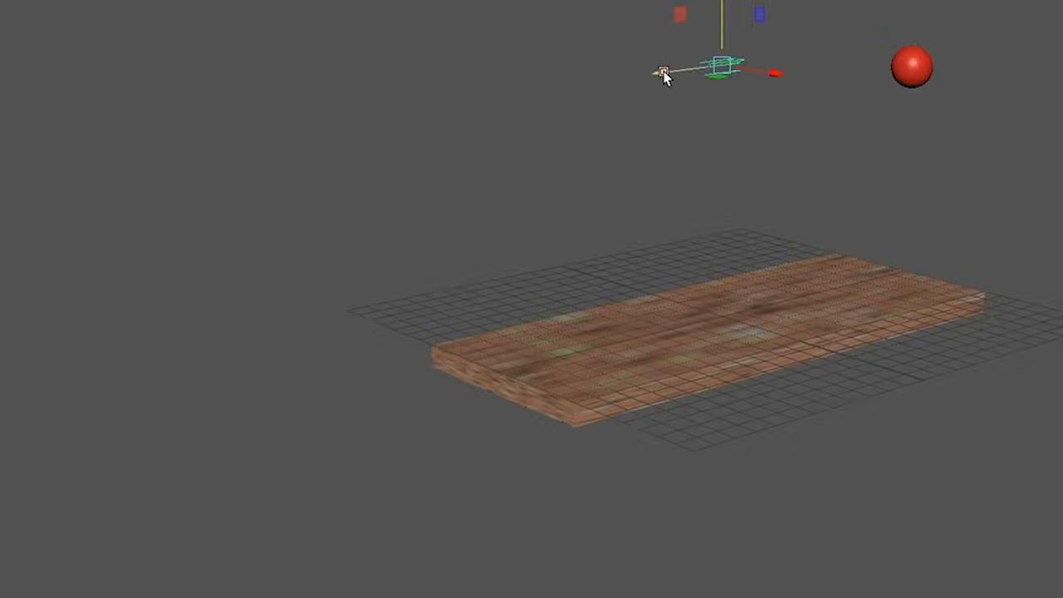
pyautogui.moveTo(662, 74); pyautogui.dragTo(283, 88)
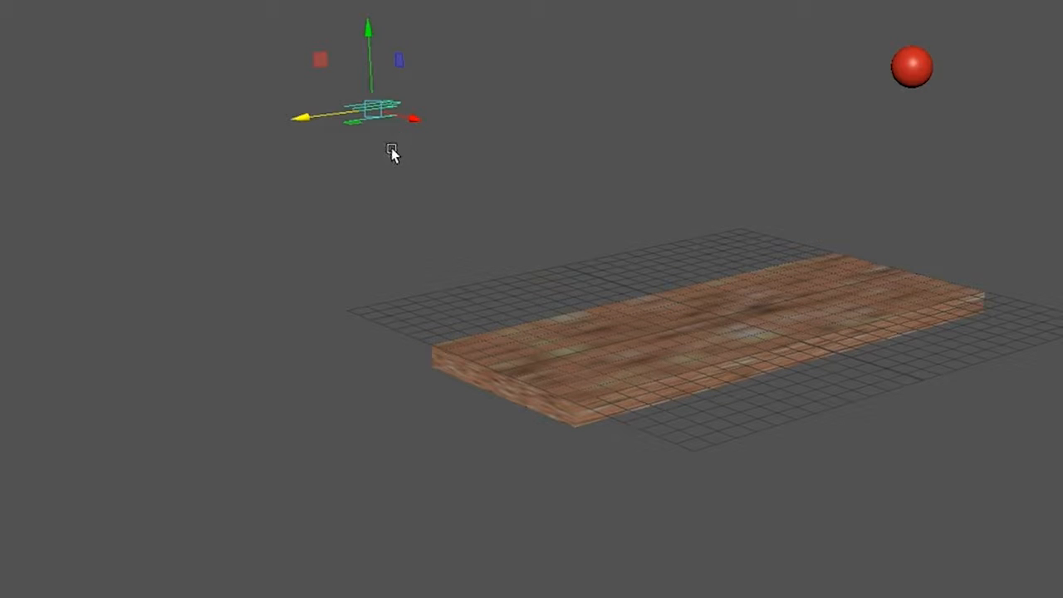
pyautogui.keyDown('alt'); pyautogui.moveTo(817, 360); pyautogui.dragTo(742, 350); pyautogui.keyUp('alt')
pyautogui.moveTo(211, 256); pyautogui.dragTo(114, 246)
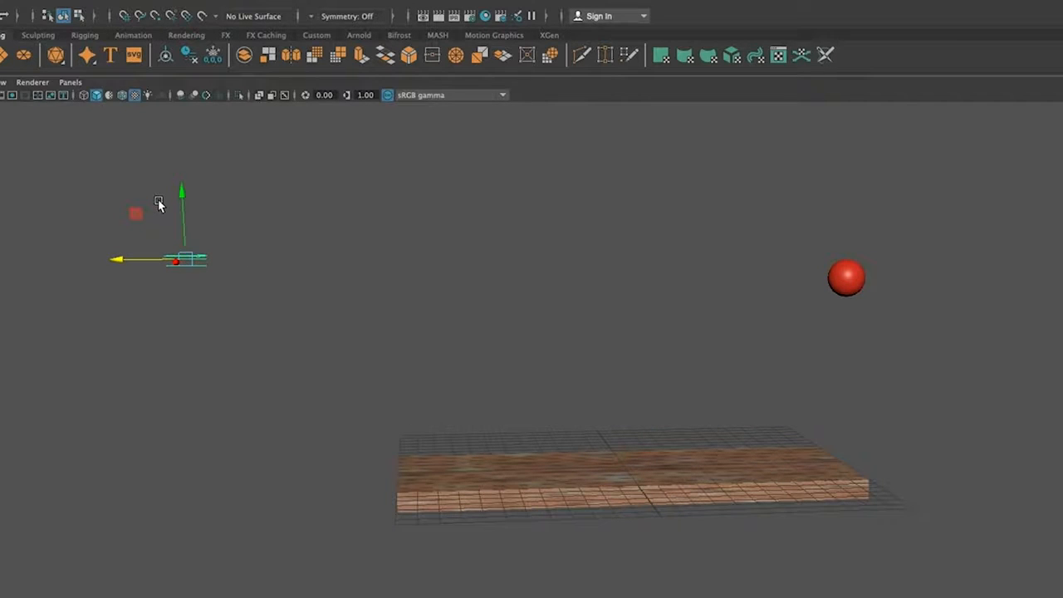
# Step: Rotate the directional light to about -26.9° about X so it aims down toward the plank, and raise it higher above the scene
pyautogui.press('e')
pyautogui.moveTo(235, 228); pyautogui.dragTo(253, 247)
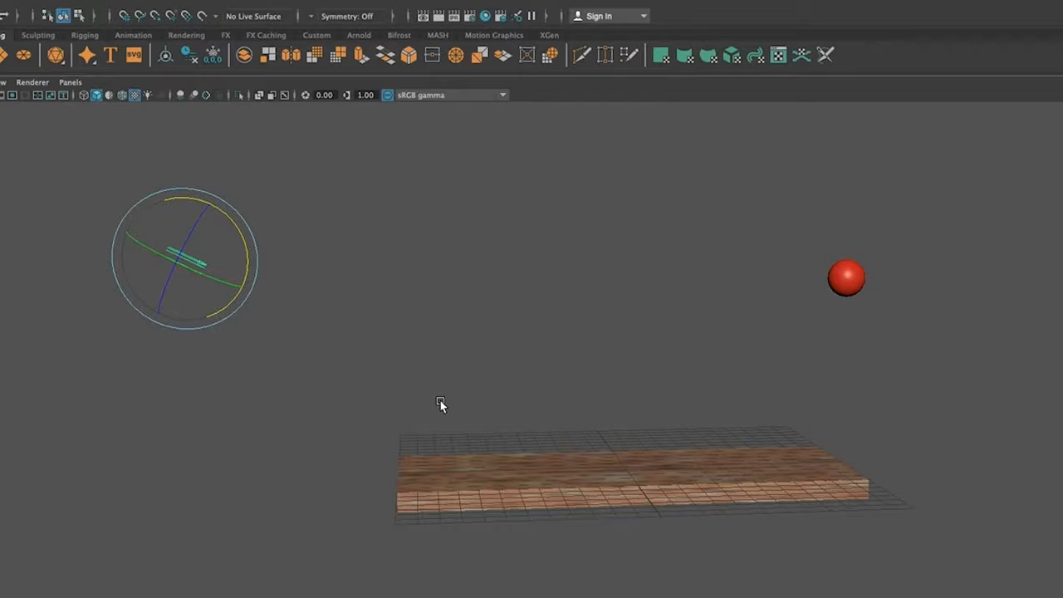
pyautogui.keyDown('alt'); pyautogui.moveTo(615, 325); pyautogui.dragTo(549, 470, button='middle'); pyautogui.keyUp('alt')
pyautogui.press('w')
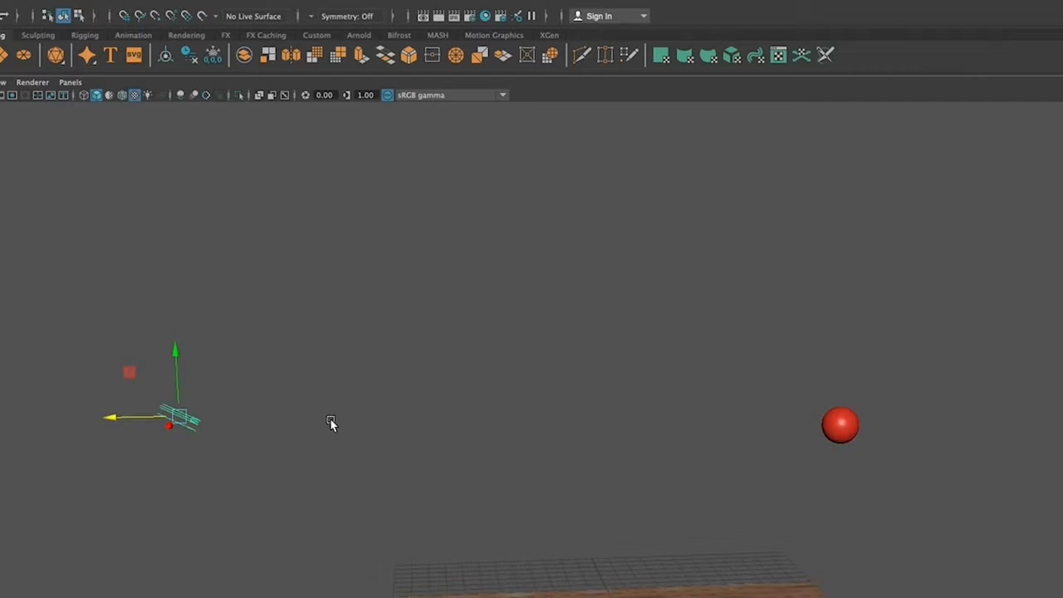
pyautogui.click(179, 342)
pyautogui.moveTo(178, 342); pyautogui.dragTo(191, 242)
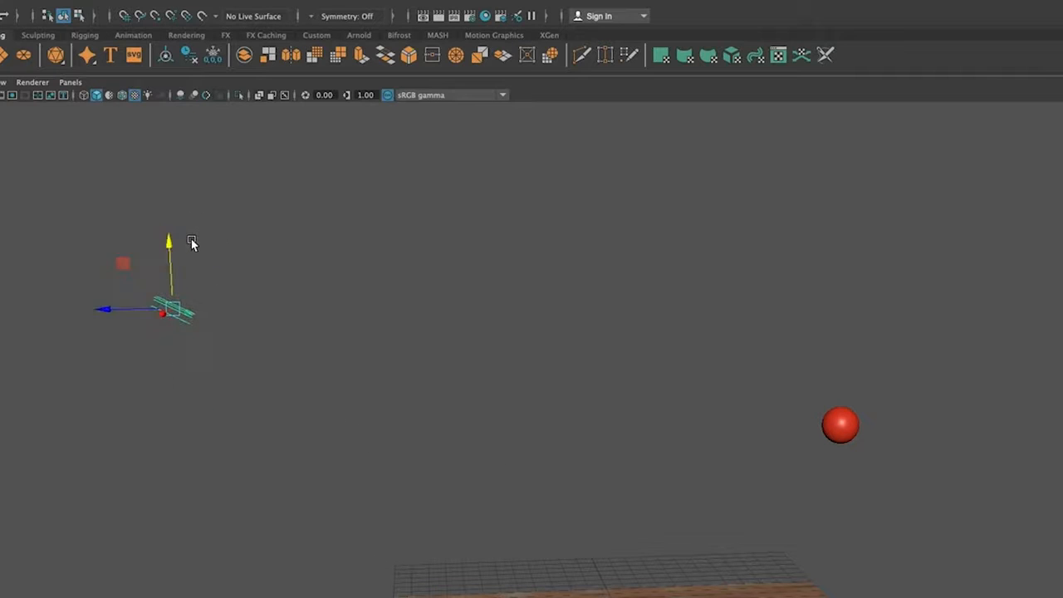
# Step: Play back the bouncing ball animation in an uncluttered viewport and stop it
pyautogui.hotkey('ctrl', 'space')
pyautogui.hotkey('alt', 'v')
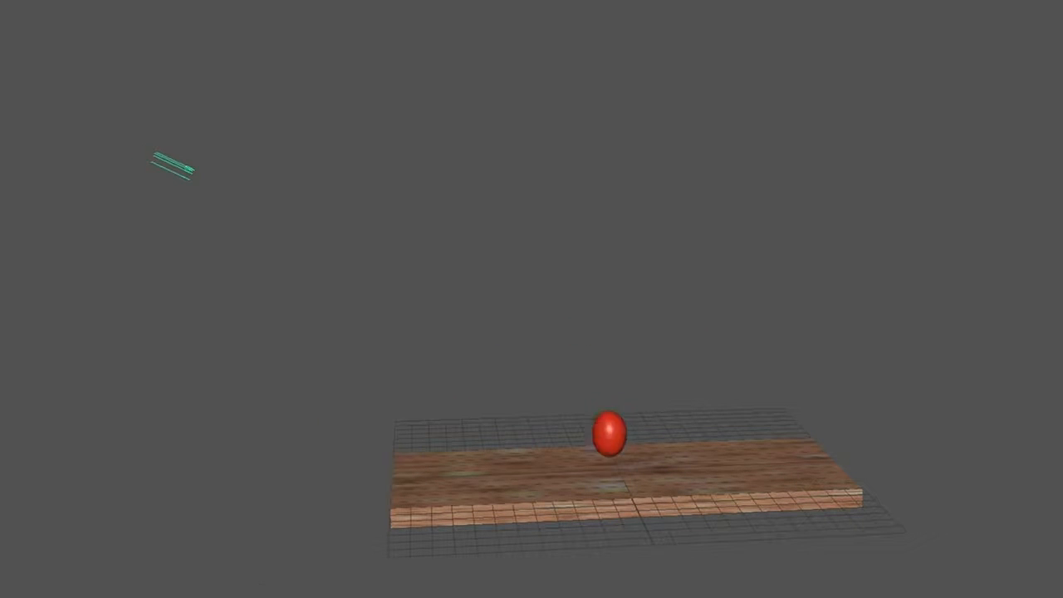
pyautogui.hotkey('alt', 'v')
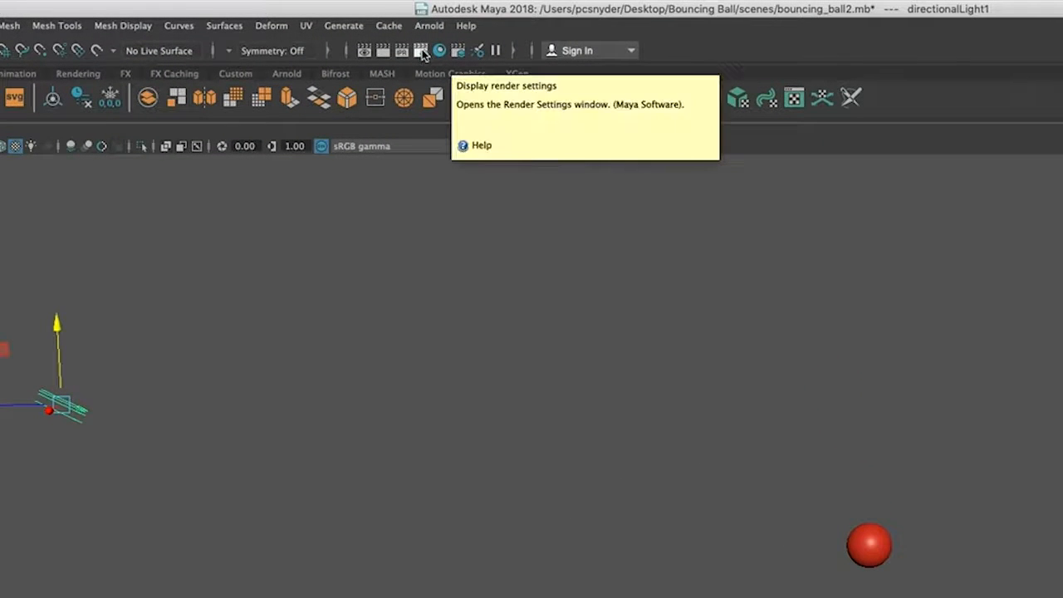
# Step: Set the edge anti-aliasing to Medium quality in the Maya Software render settings
pyautogui.click(422, 52)
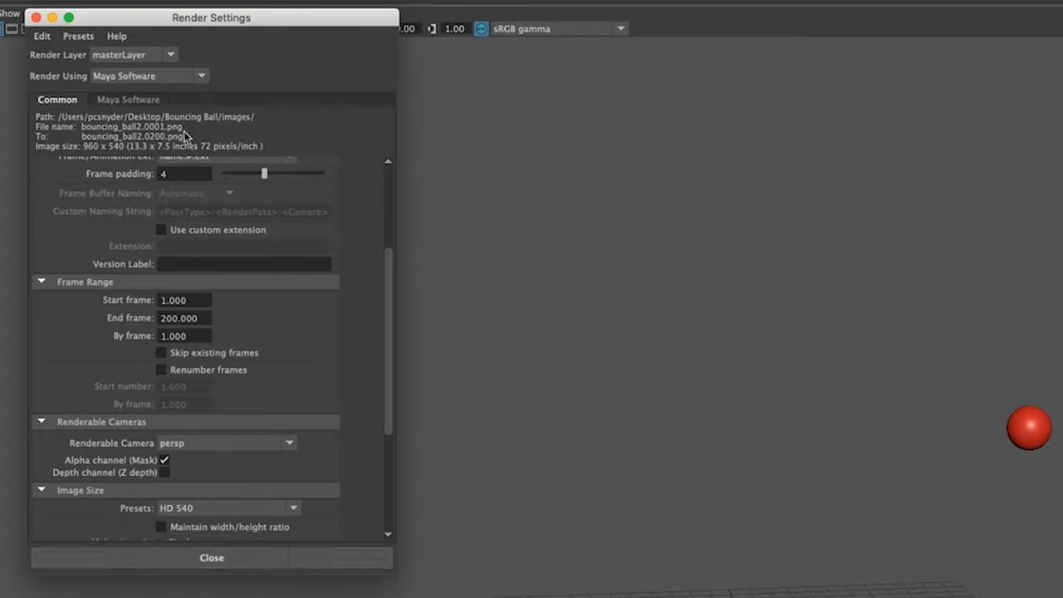
pyautogui.click(129, 100)
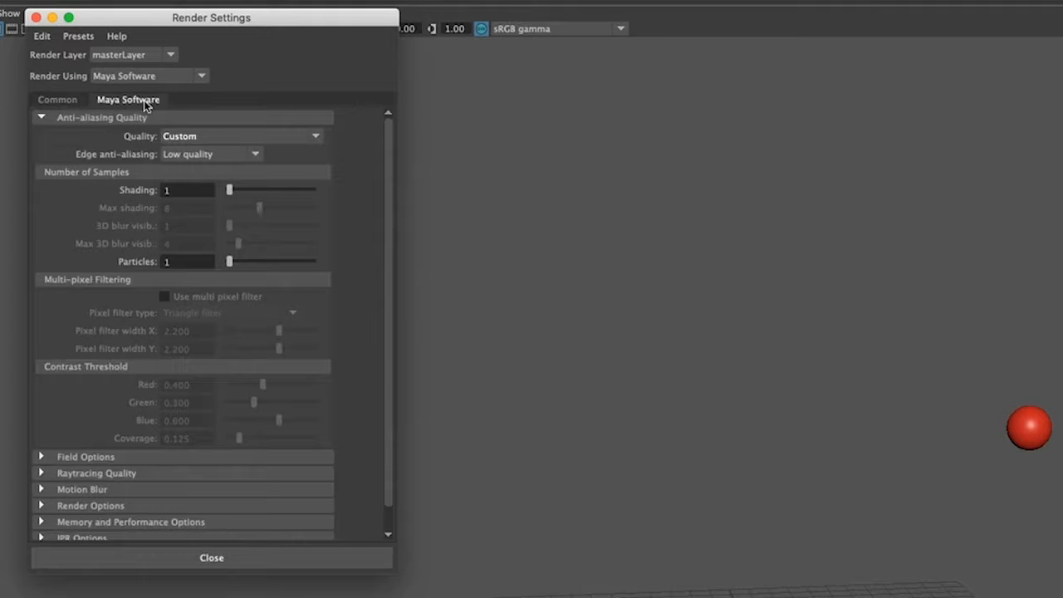
pyautogui.click(256, 157)
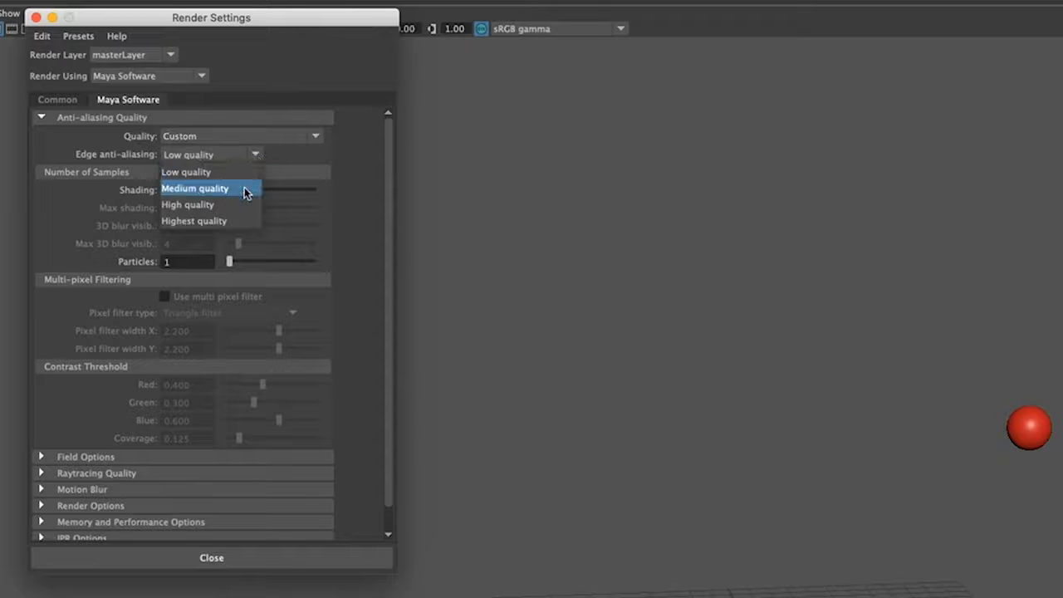
pyautogui.click(246, 190)
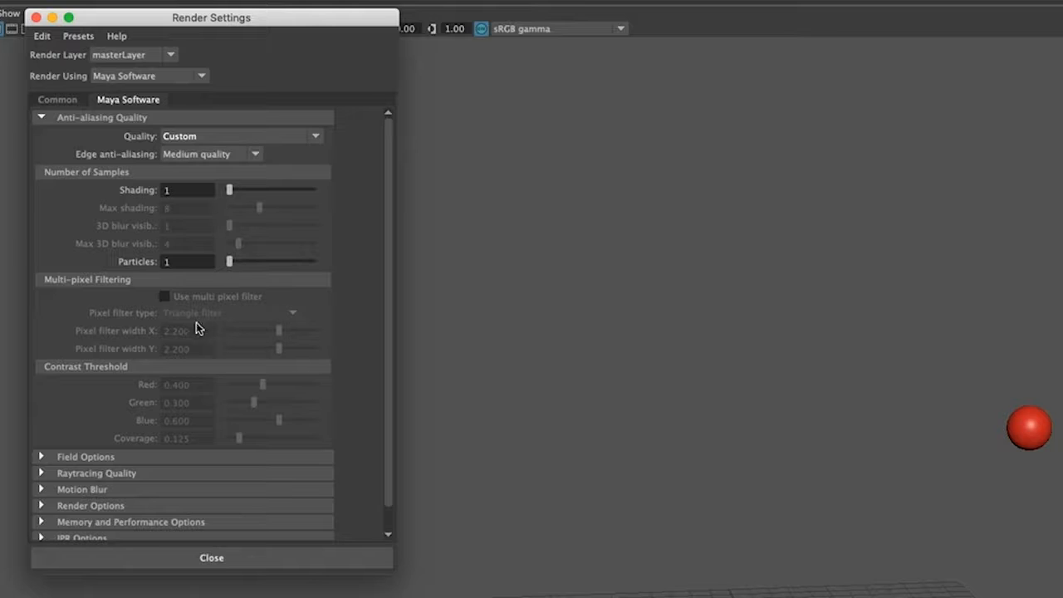
# Step: Enable Raytracing for the Maya Software renderer and place the enlarged Render Settings window clear of the plank and ball
pyautogui.moveTo(397, 570)
pyautogui.mouseDown()
pyautogui.moveTo(410, 597)
pyautogui.moveTo(397, 597)
pyautogui.mouseUp()
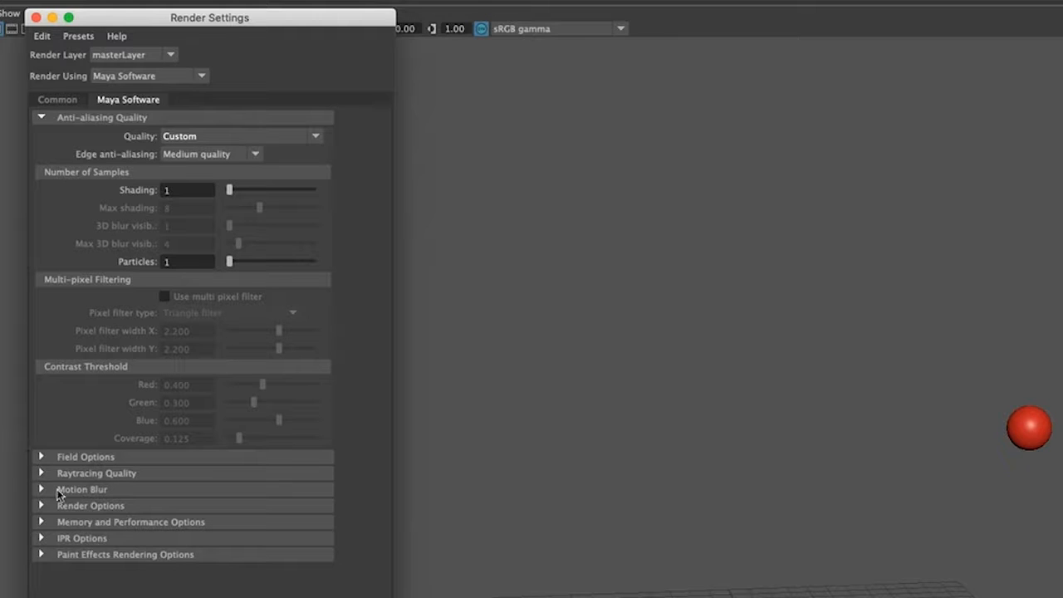
pyautogui.click(42, 474)
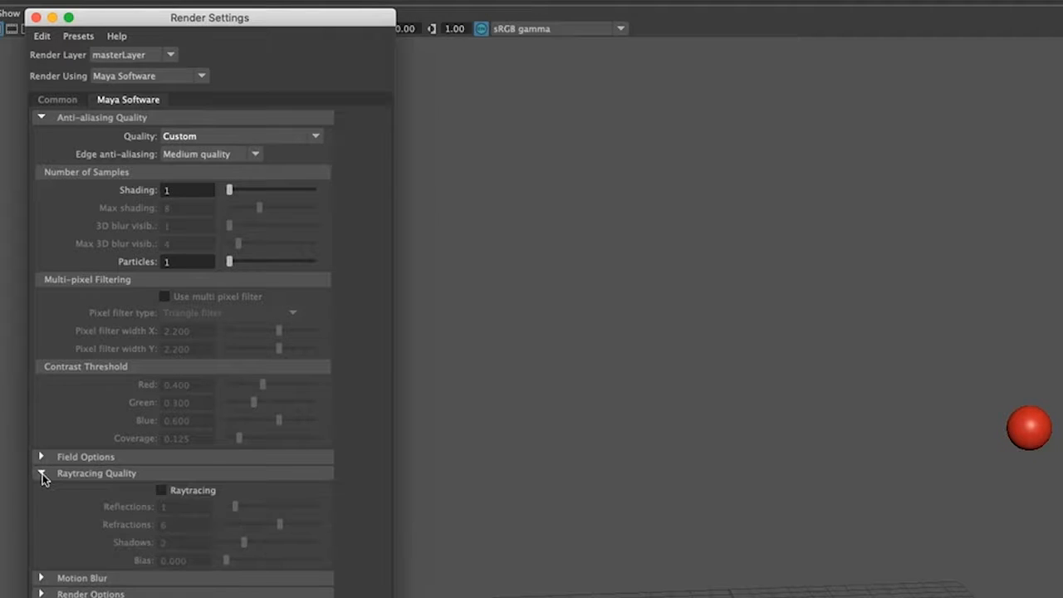
pyautogui.click(161, 490)
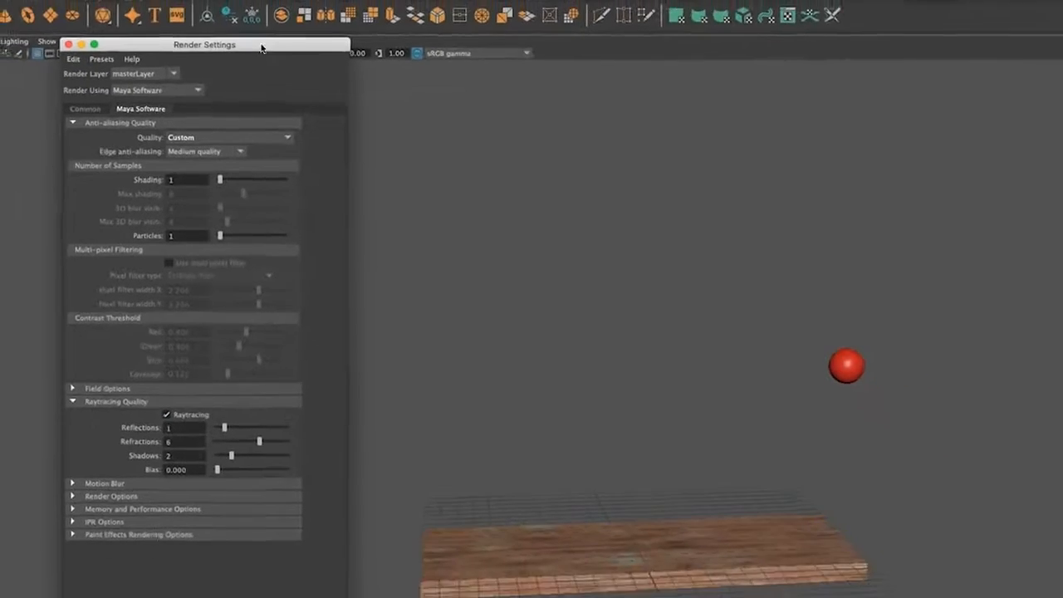
pyautogui.moveTo(261, 48); pyautogui.dragTo(36, 31)
pyautogui.moveTo(90, 70); pyautogui.dragTo(820, 65)
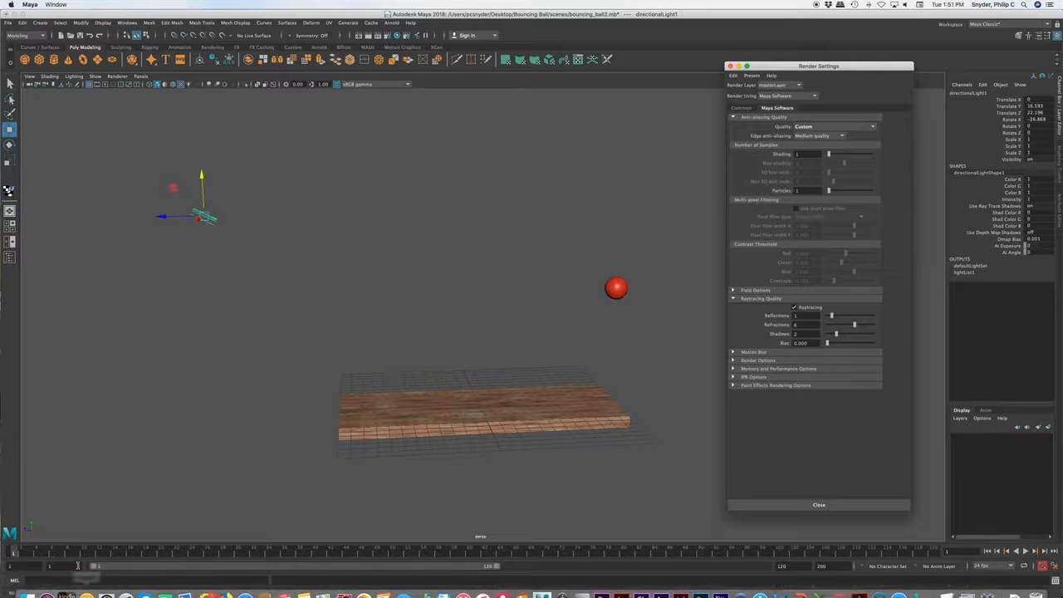
# Step: Render frame 42 of the animation and examine the ball's shading and its shadow on the plank
pyautogui.moveTo(15, 552); pyautogui.dragTo(329, 550)
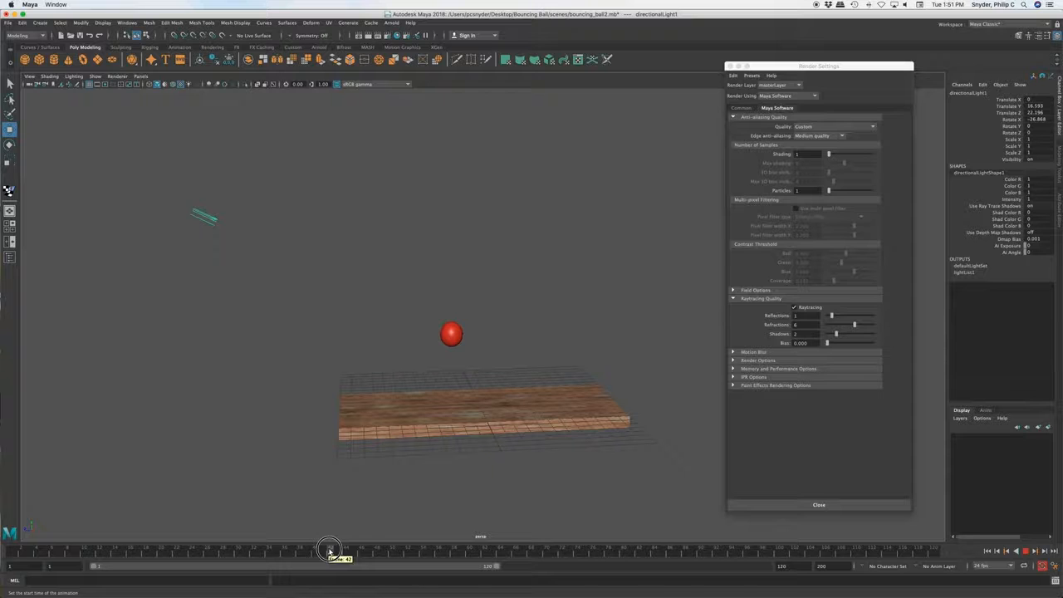
pyautogui.scroll(3, 478, 476)
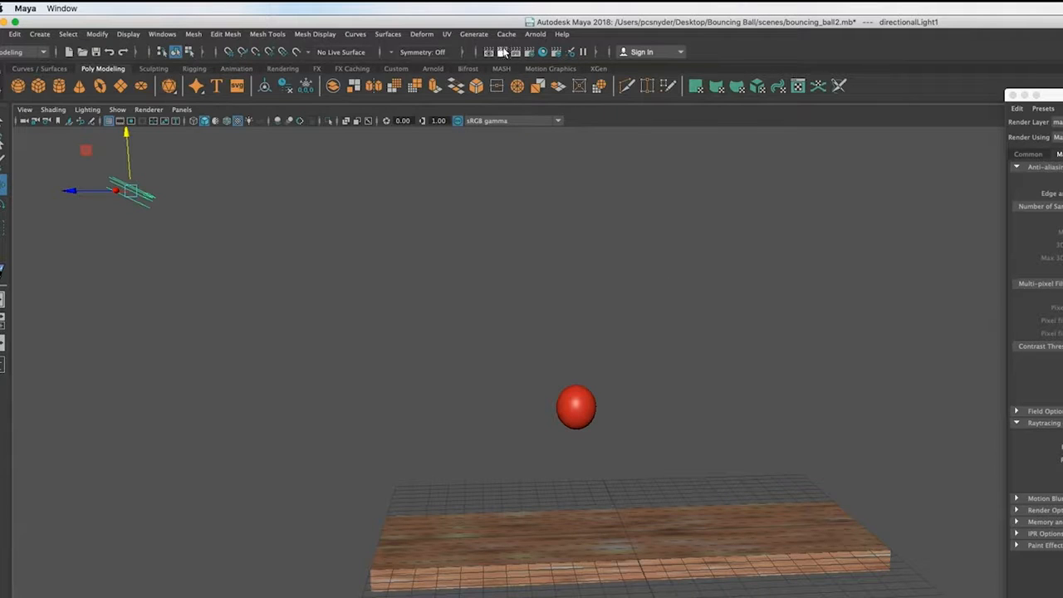
pyautogui.click(503, 51)
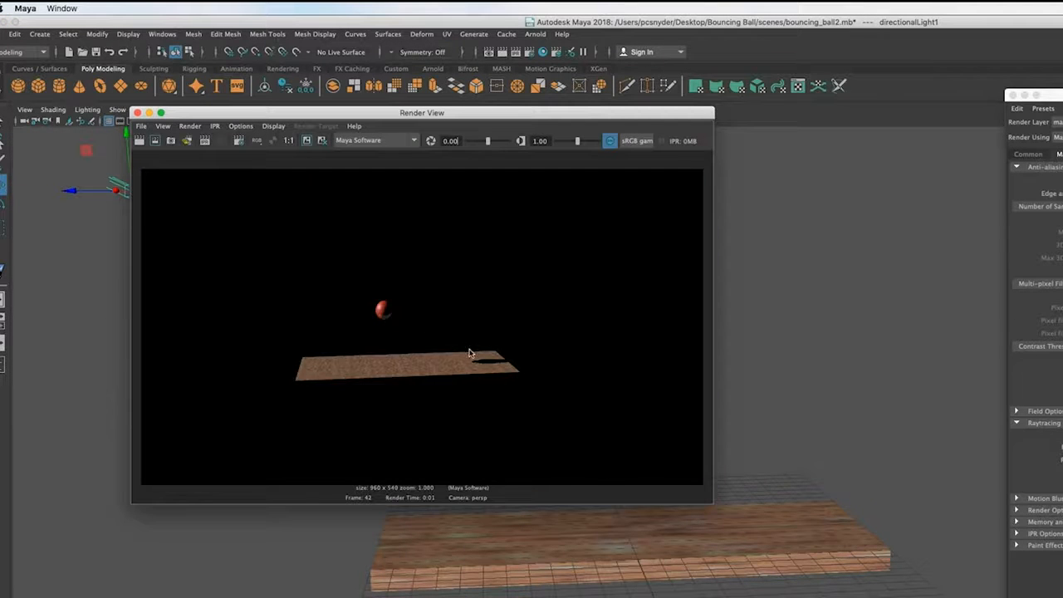
pyautogui.scroll(2, 382, 333)
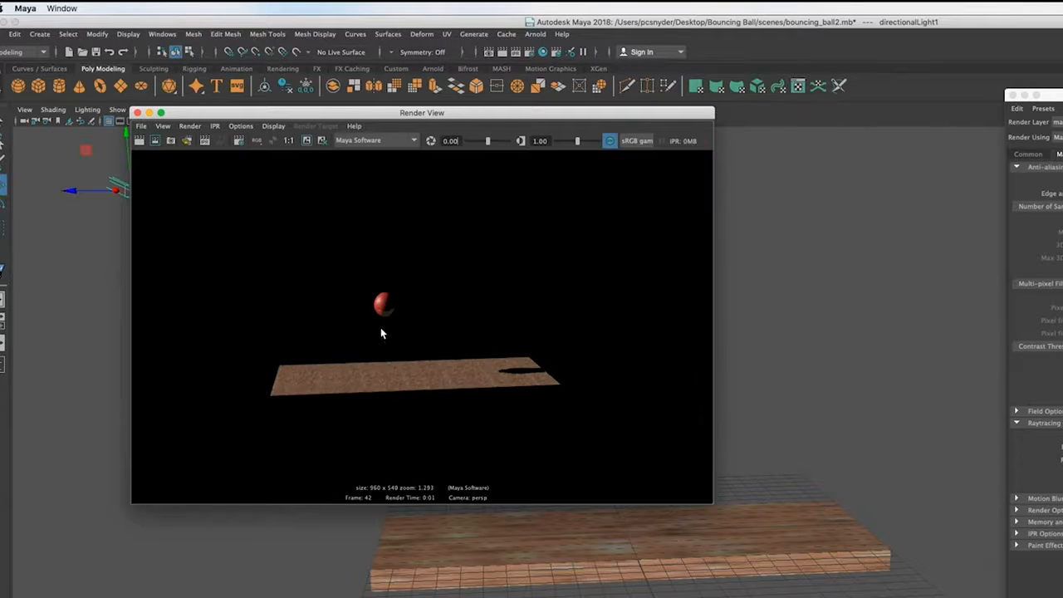
pyautogui.scroll(2, 381, 332)
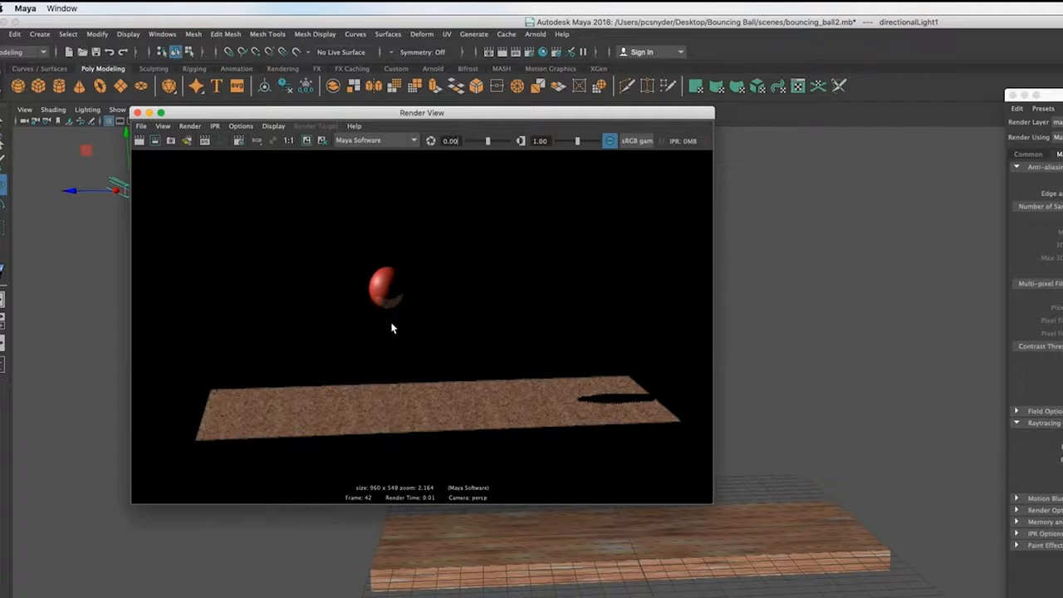
pyautogui.scroll(-4, 393, 328)
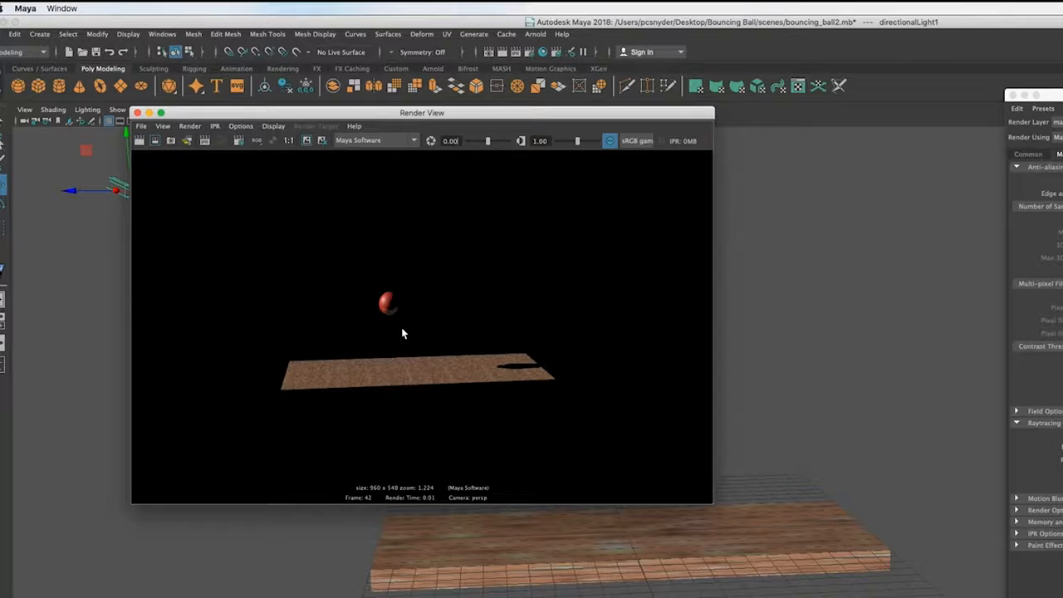
# Step: Close the previous render, add an ambient light to the scene, and render frame 42 with it
pyautogui.scroll(-1, 402, 333)
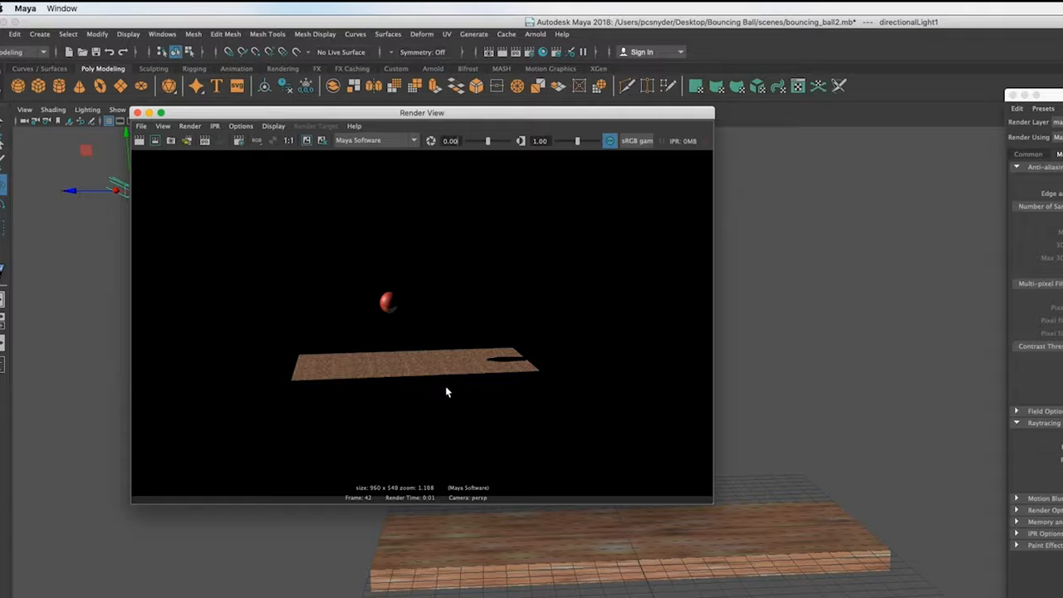
pyautogui.click(137, 112)
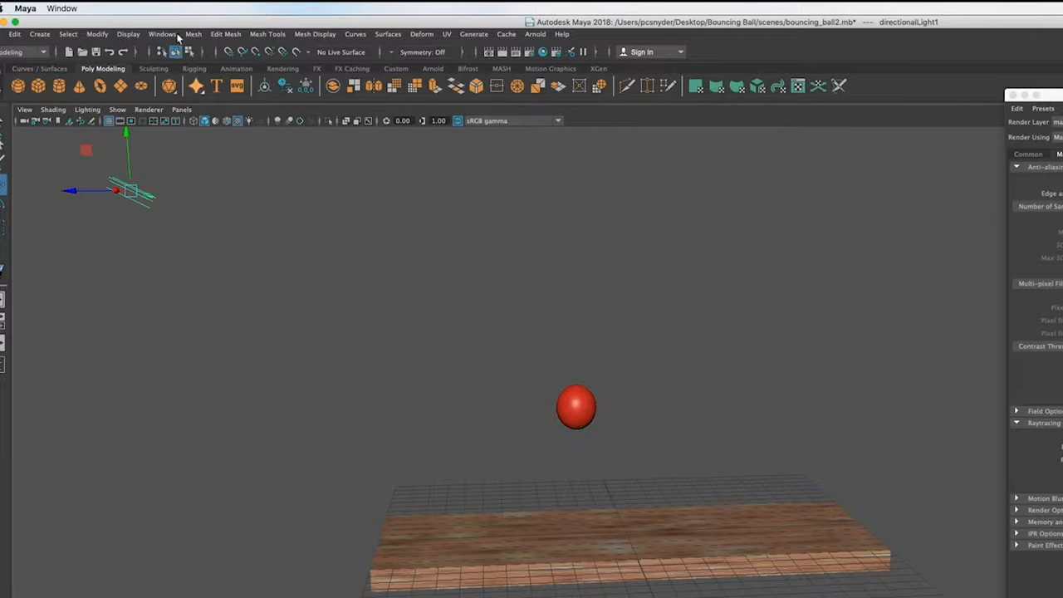
pyautogui.click(39, 35)
pyautogui.moveTo(65, 101)
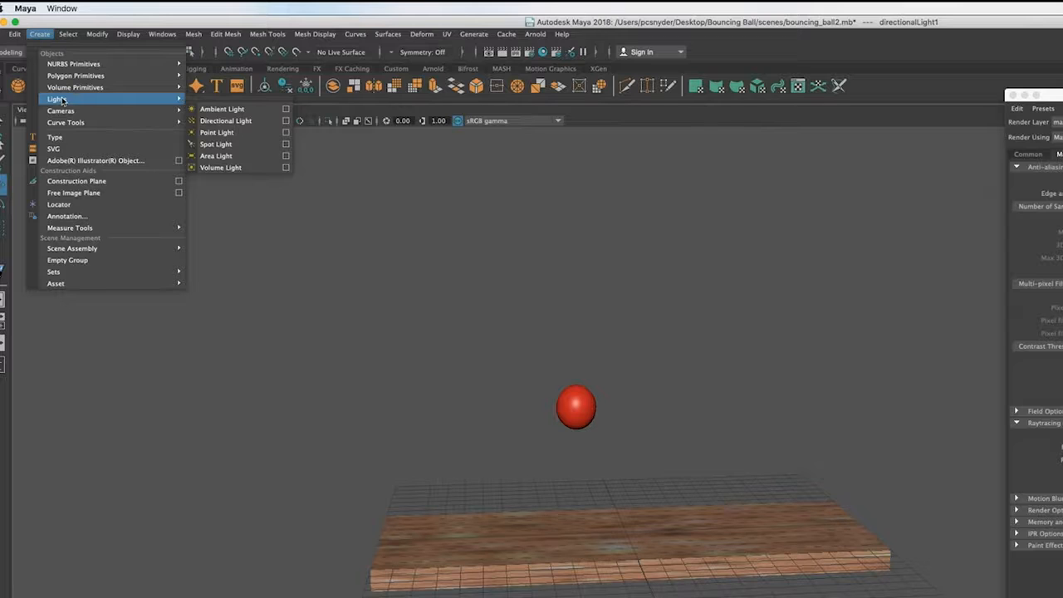
pyautogui.click(231, 109)
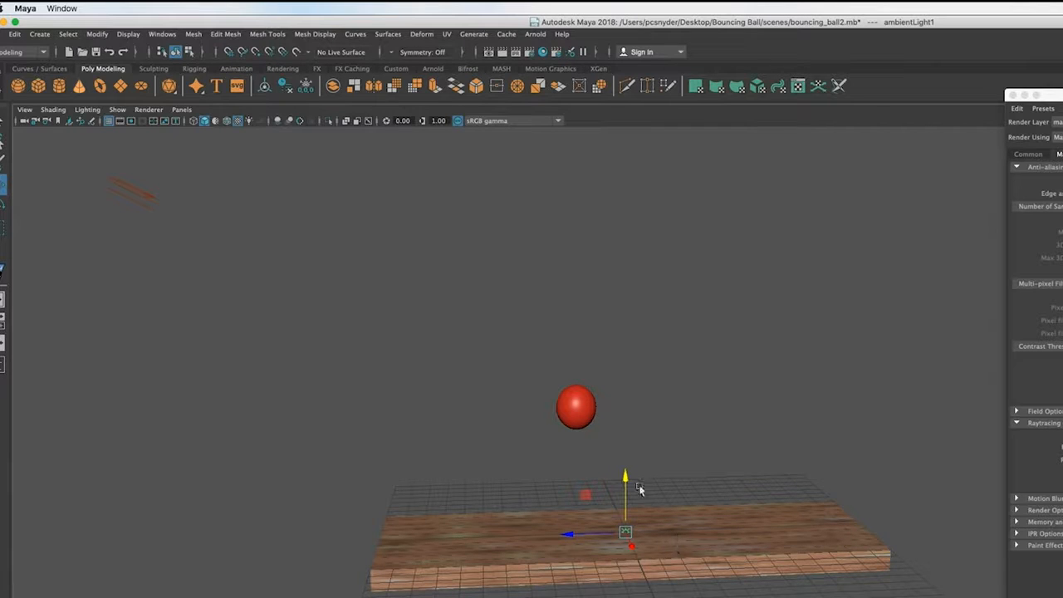
pyautogui.click(503, 52)
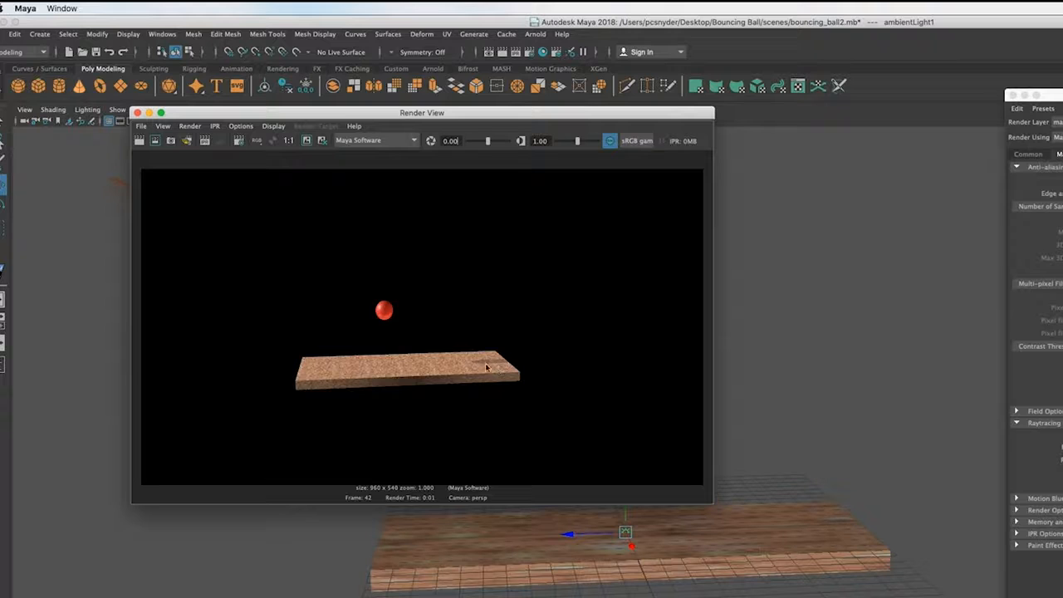
pyautogui.click(138, 114)
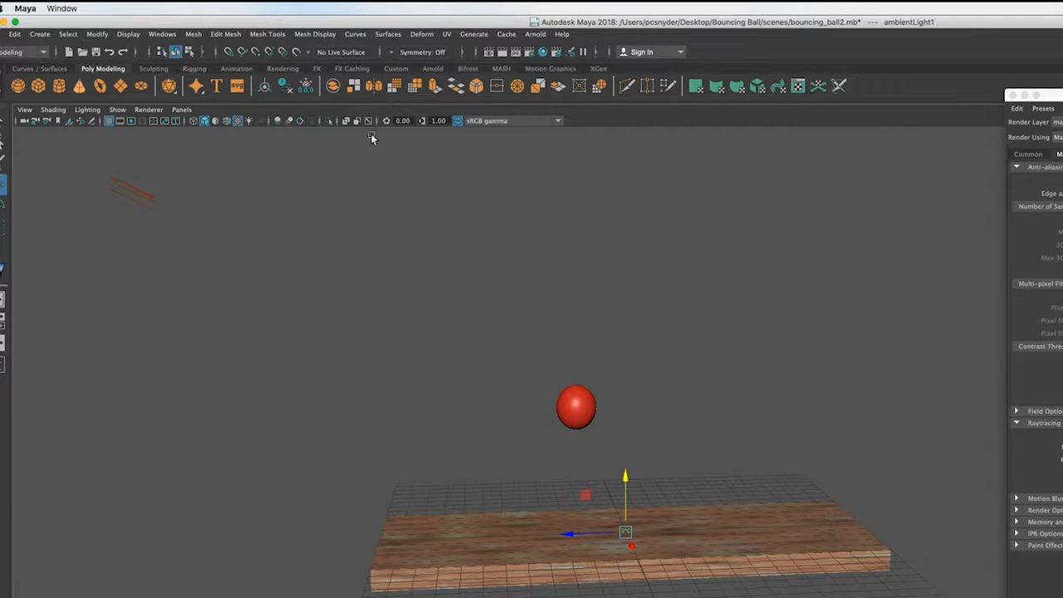
# Step: Play the animation, stop at frame 51, and render the ball from a closer, angled view of the plank
pyautogui.hotkey('alt', 'v')
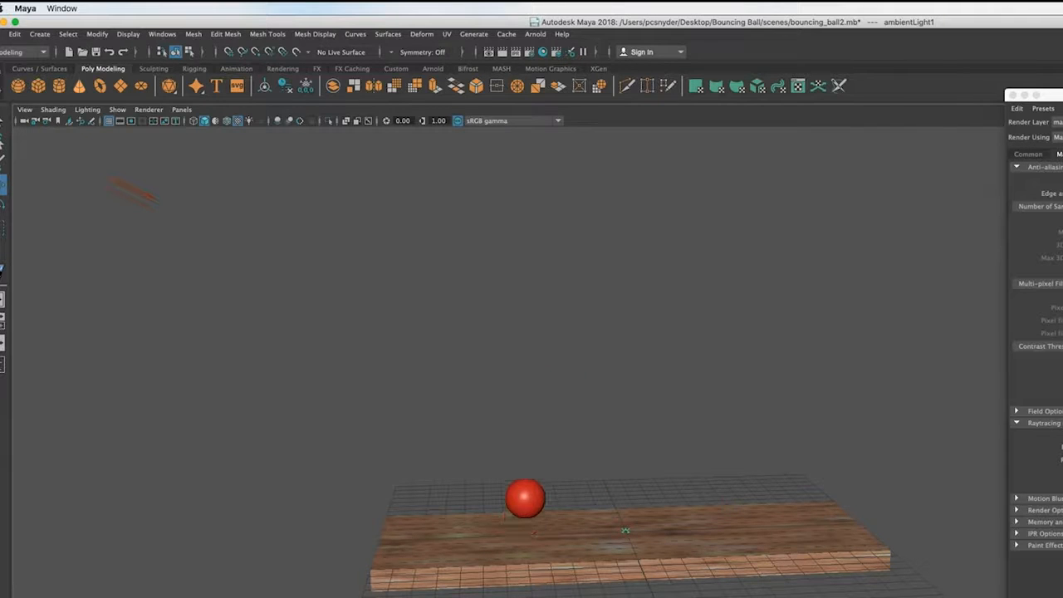
pyautogui.press('Escape')
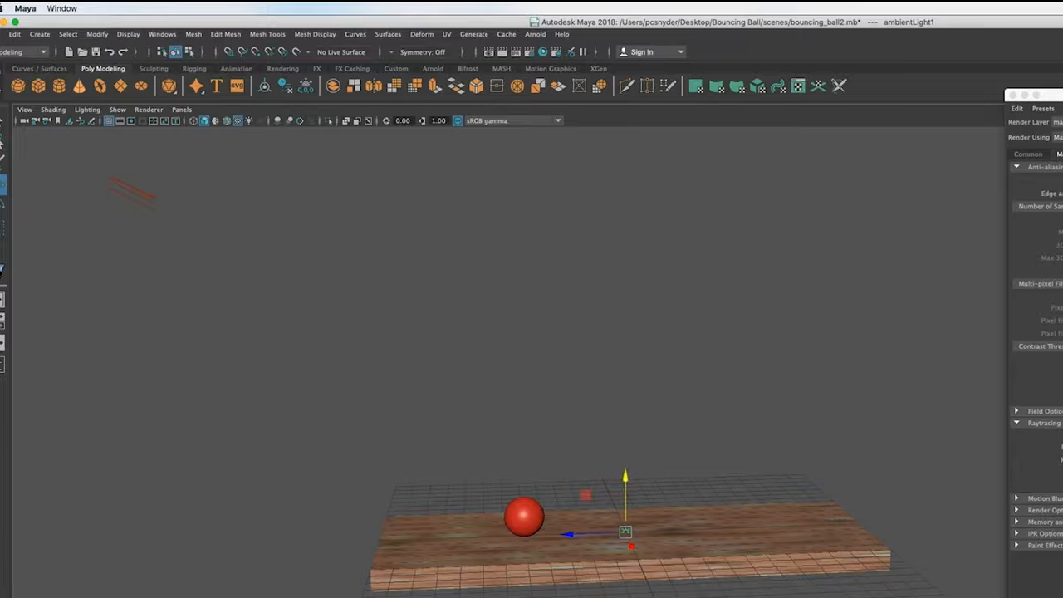
pyautogui.scroll(5, 522, 586)
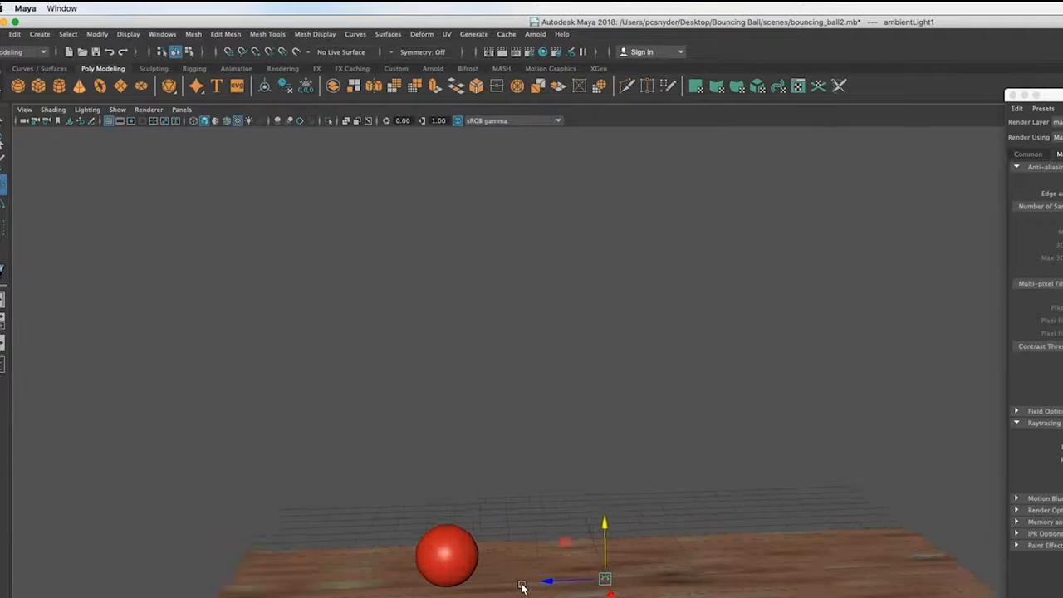
pyautogui.keyDown('alt'); pyautogui.moveTo(575, 495); pyautogui.dragTo(650, 336, button='middle'); pyautogui.keyUp('alt')
pyautogui.keyDown('alt'); pyautogui.moveTo(403, 471); pyautogui.dragTo(479, 473); pyautogui.keyUp('alt')
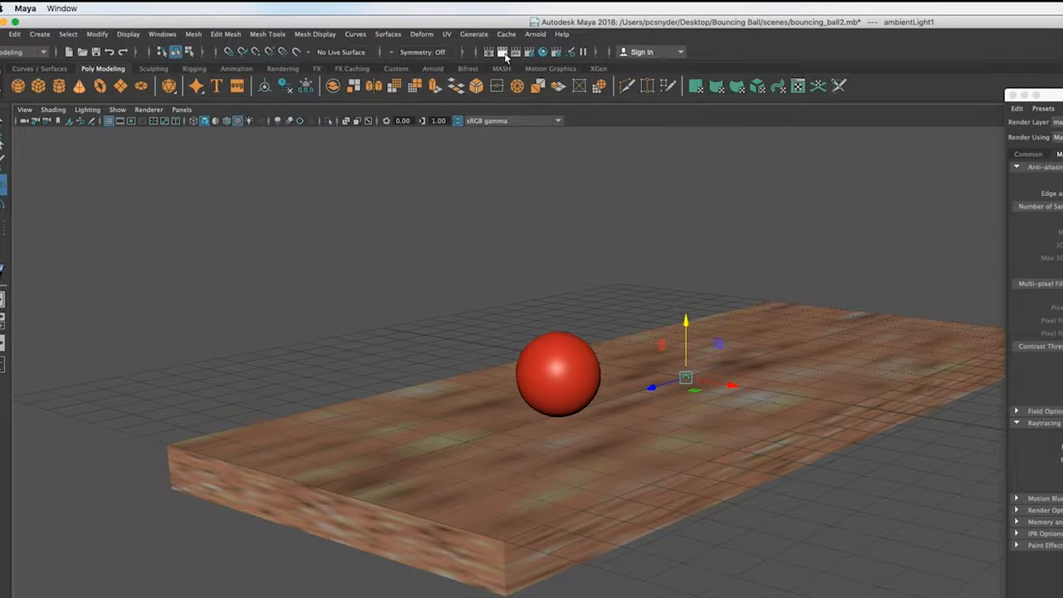
pyautogui.click(503, 52)
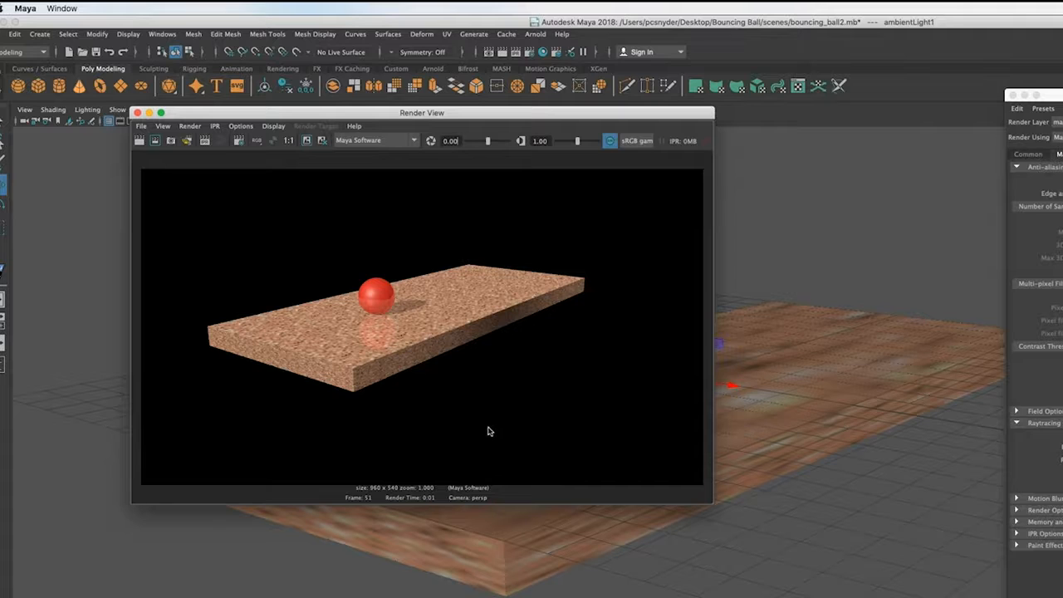
pyautogui.click(138, 113)
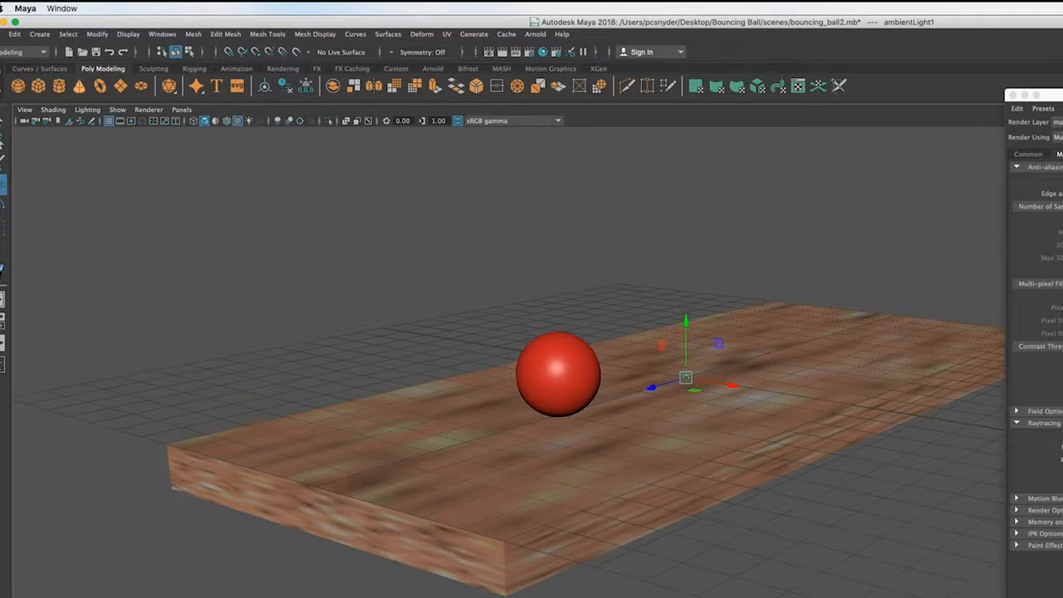
# Step: Set the end frame of the render's frame range to 100 in the common render settings
pyautogui.keyDown('alt'); pyautogui.moveTo(750, 423); pyautogui.dragTo(646, 476, button='middle'); pyautogui.keyUp('alt')
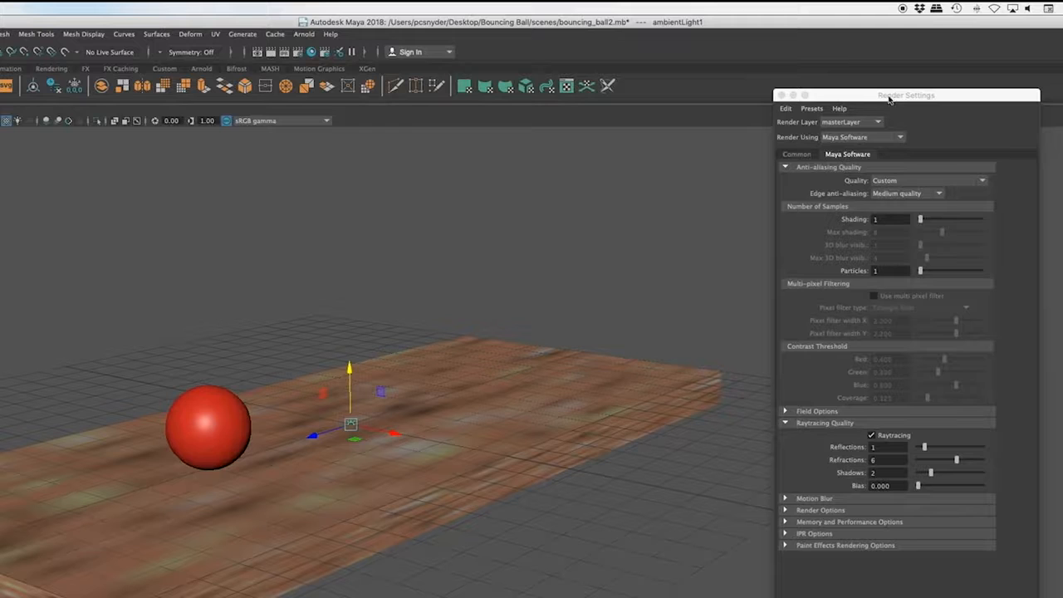
pyautogui.moveTo(895, 98); pyautogui.dragTo(866, 38)
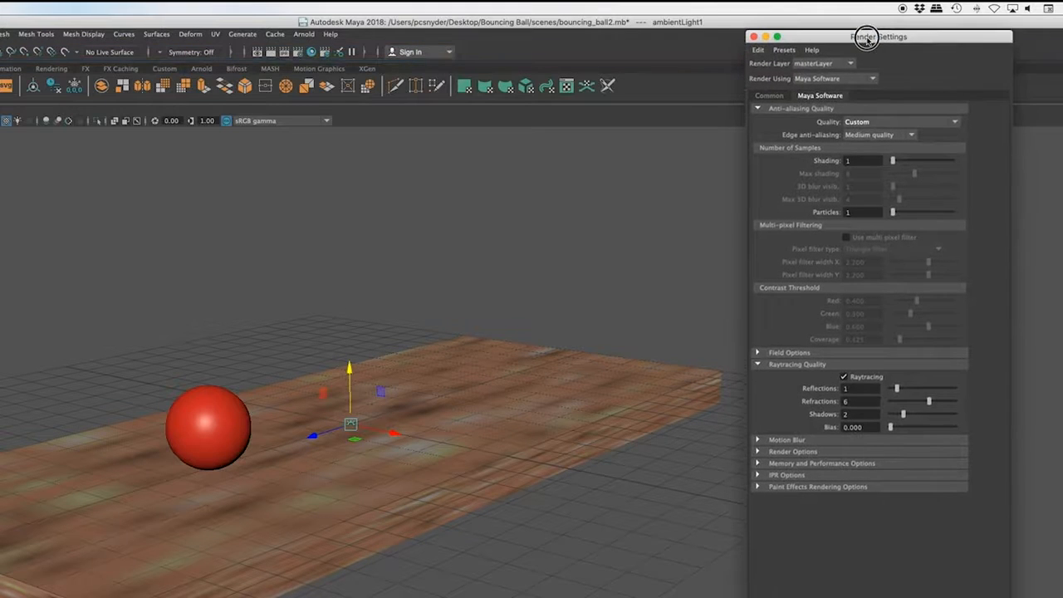
pyautogui.click(769, 97)
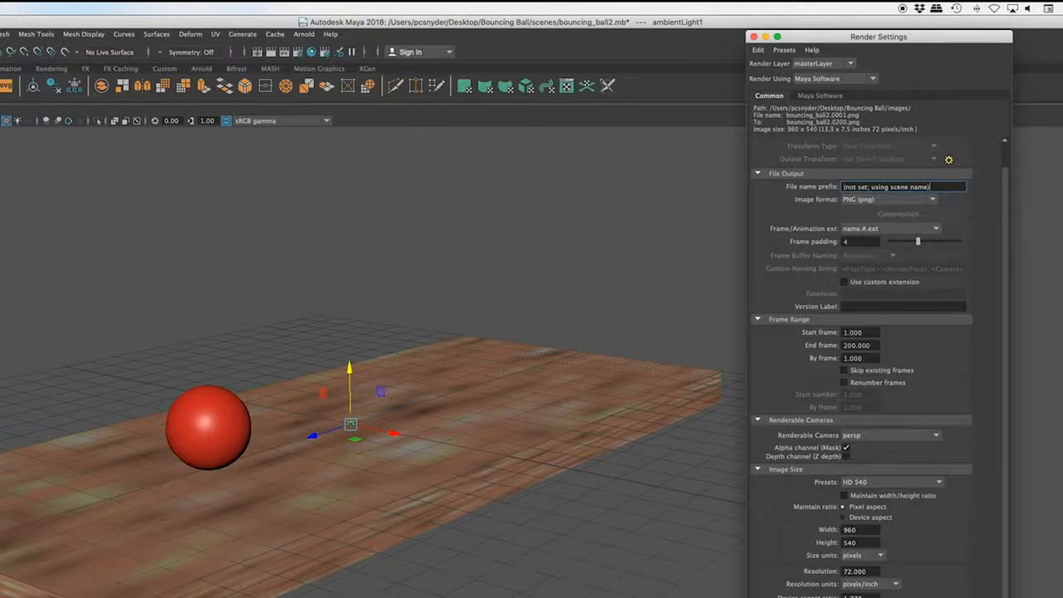
pyautogui.click(204, 453)
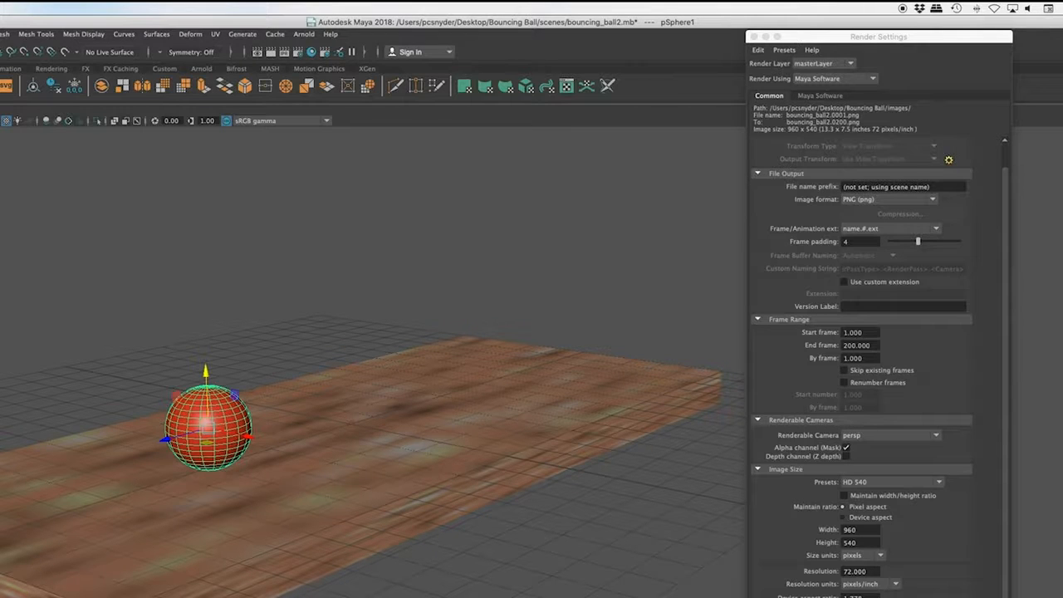
pyautogui.click(874, 344)
pyautogui.moveTo(874, 344); pyautogui.dragTo(825, 350)
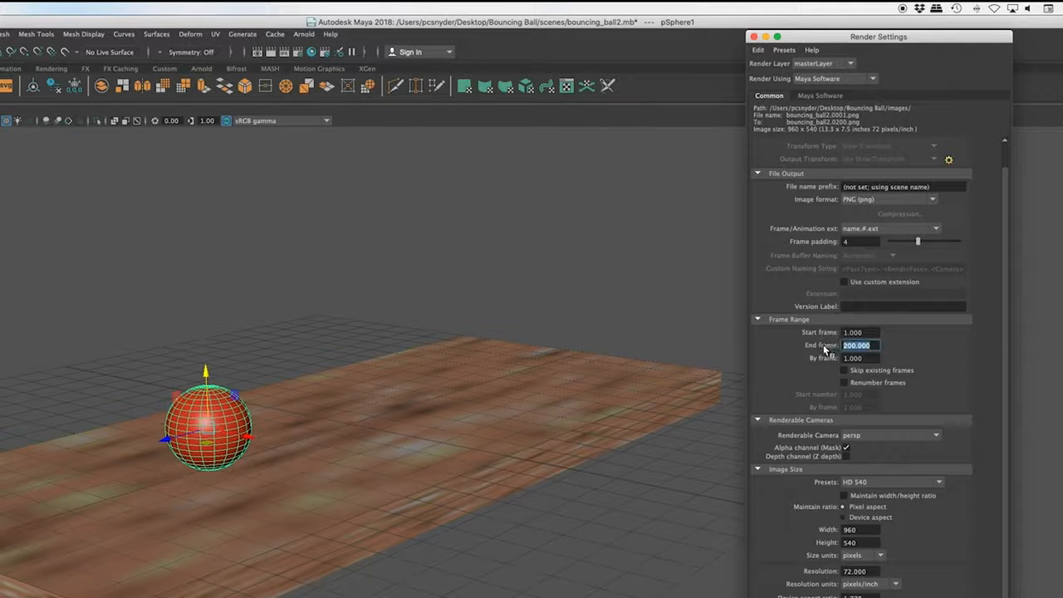
pyautogui.write('100')
pyautogui.press('Return')
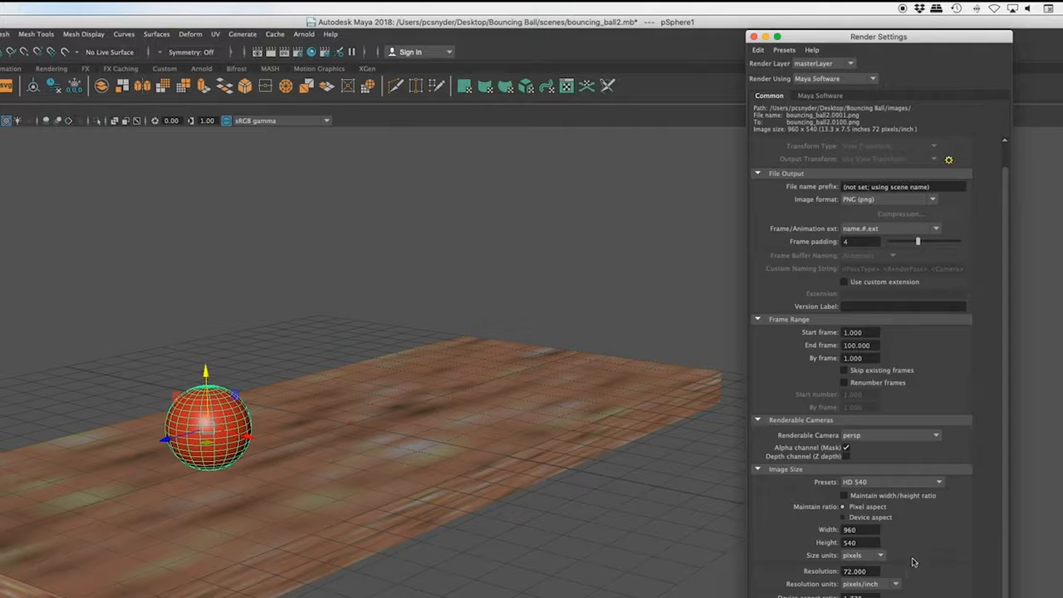
# Step: Set the render image size to 1080 pixels wide by 720 pixels high and close the render settings
pyautogui.doubleClick(870, 530)
pyautogui.write('1080')
pyautogui.press('Tab')
pyautogui.write('7')
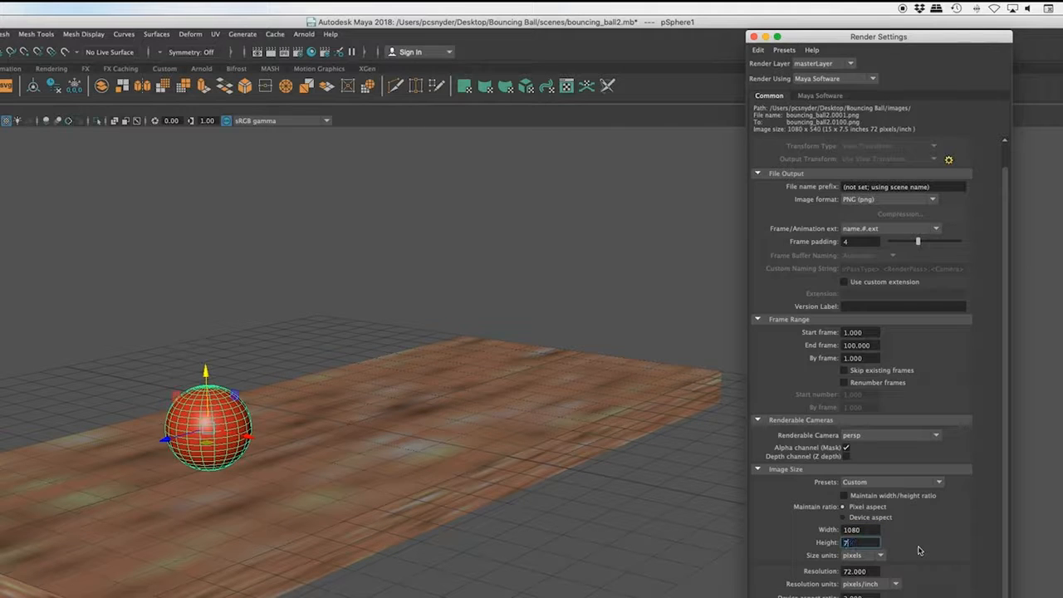
pyautogui.write('20')
pyautogui.press('Tab')
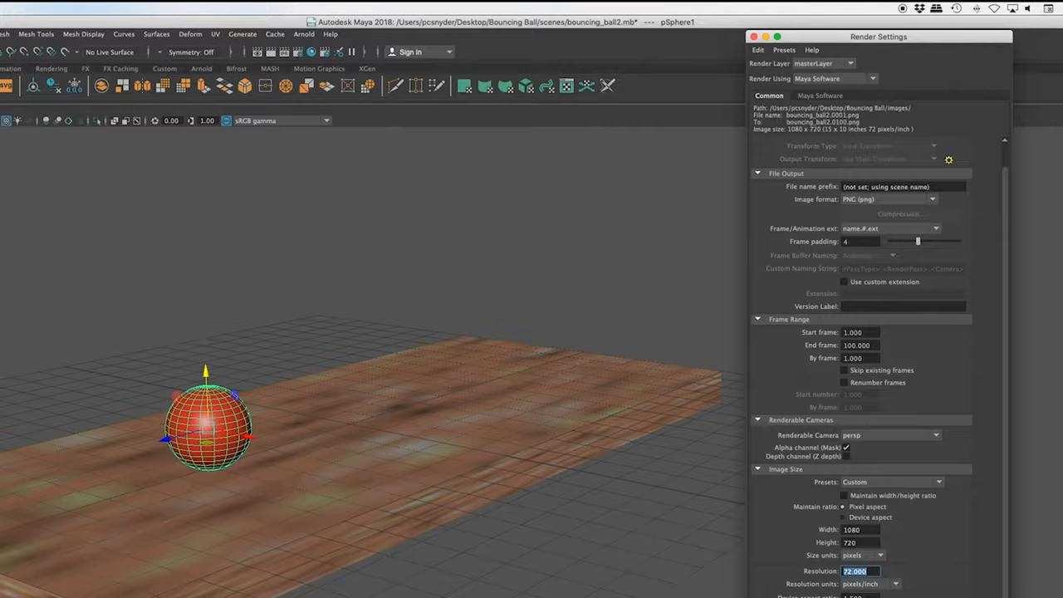
pyautogui.scroll(1, 968, 574)
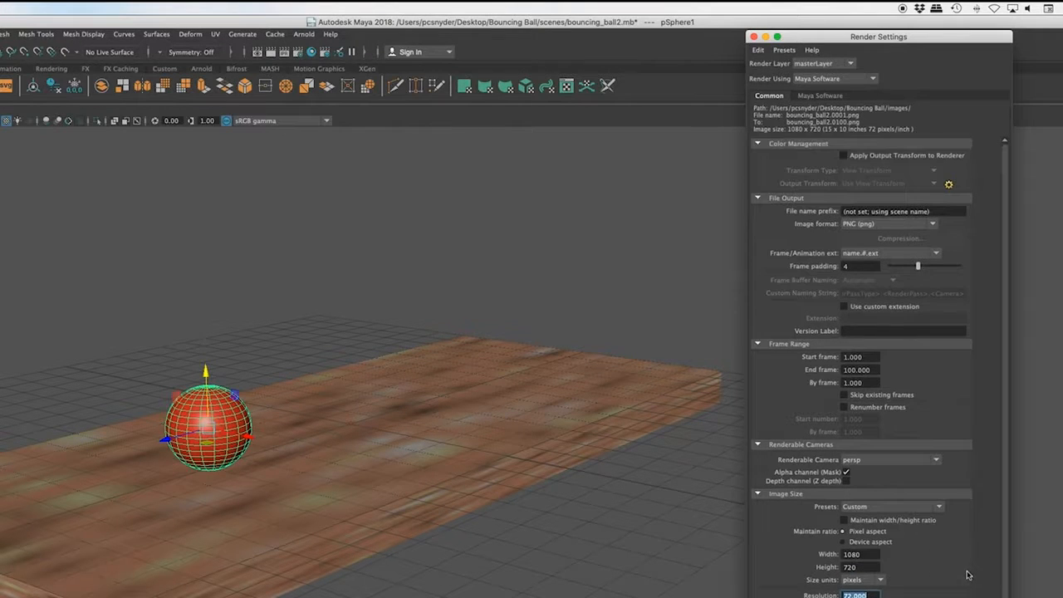
pyautogui.scroll(-1, 968, 575)
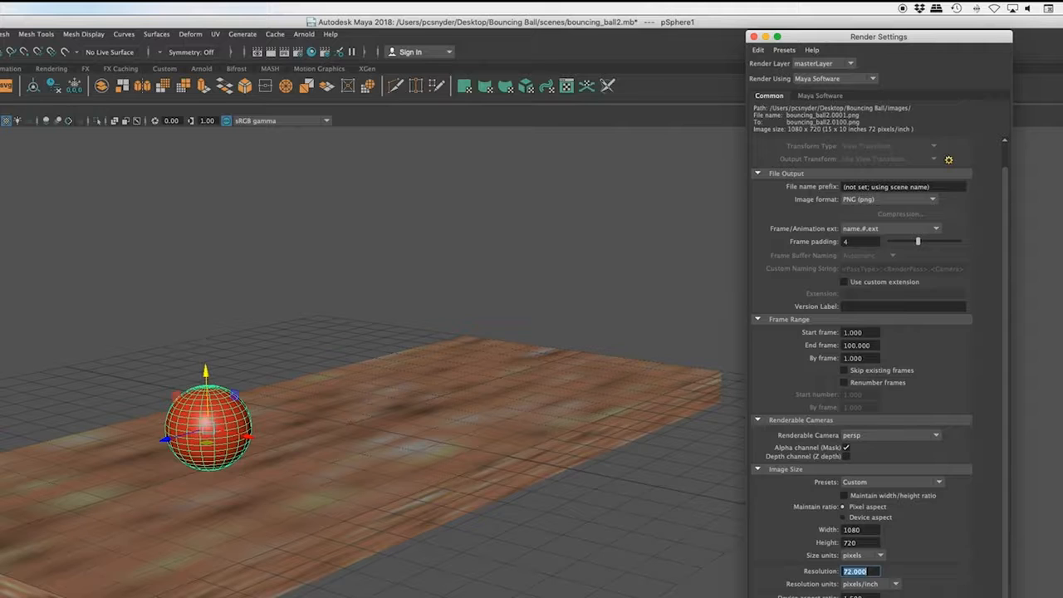
pyautogui.click(754, 37)
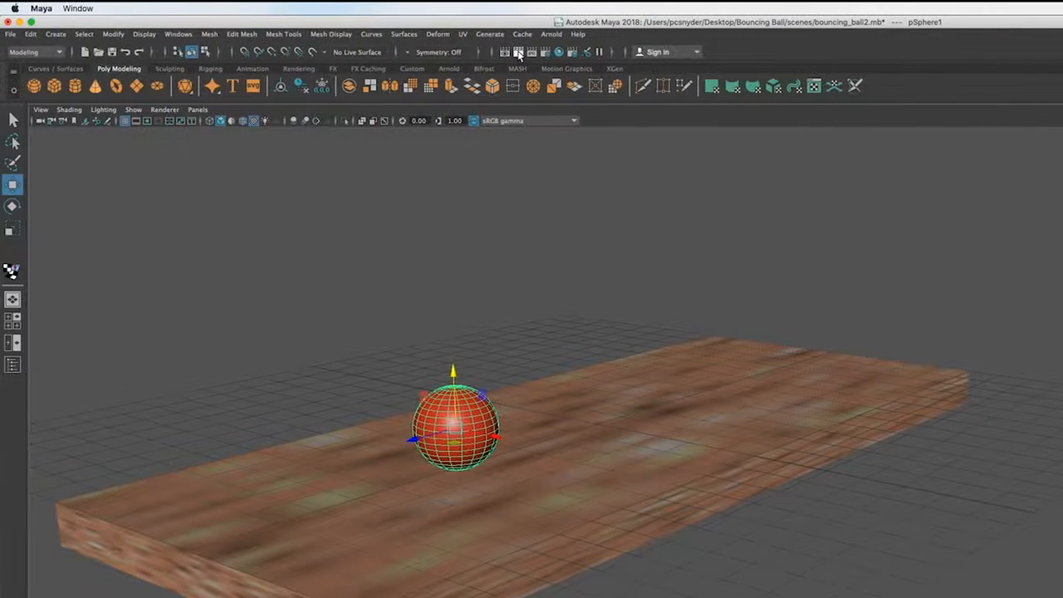
# Step: Render the current frame at the new image size, check the framing, and shift the view to center the ball
pyautogui.click(518, 52)
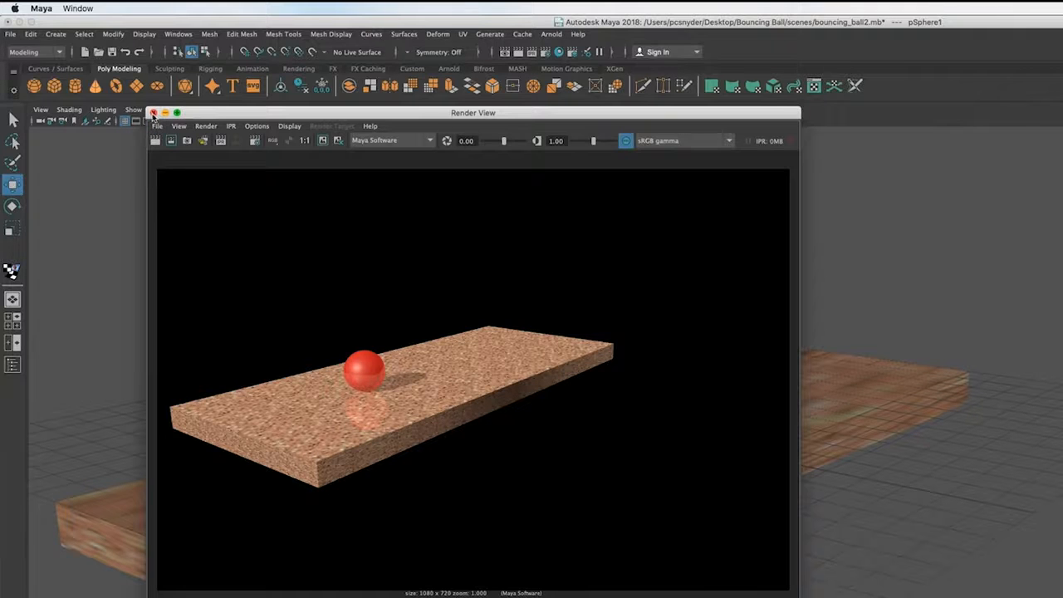
pyautogui.click(153, 113)
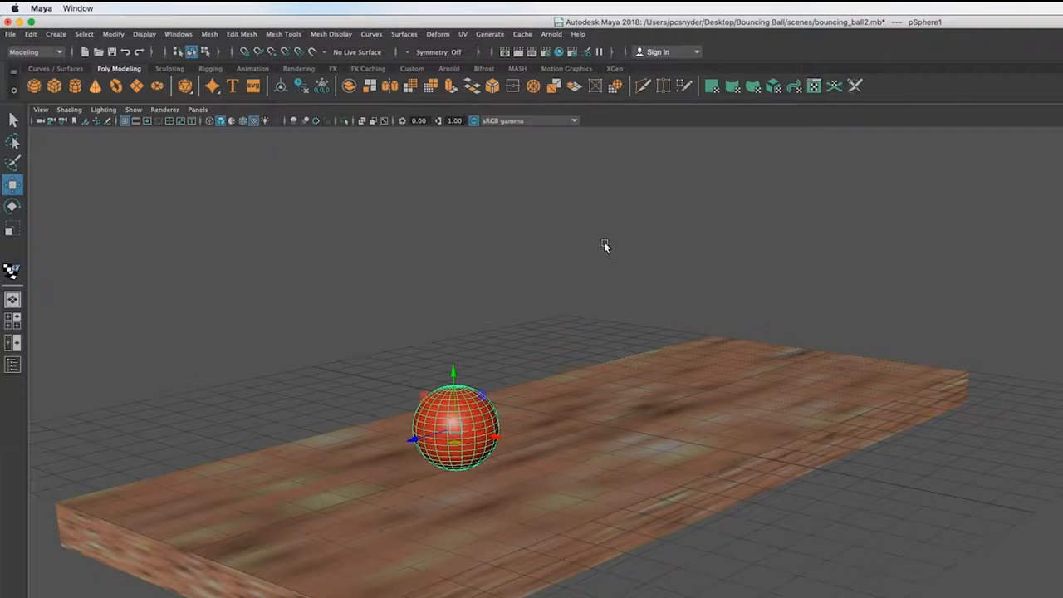
pyautogui.keyDown('alt'); pyautogui.moveTo(607, 399); pyautogui.dragTo(739, 402, button='middle'); pyautogui.keyUp('alt')
pyautogui.keyDown('alt'); pyautogui.moveTo(738, 405); pyautogui.dragTo(746, 436, button='right'); pyautogui.keyUp('alt')
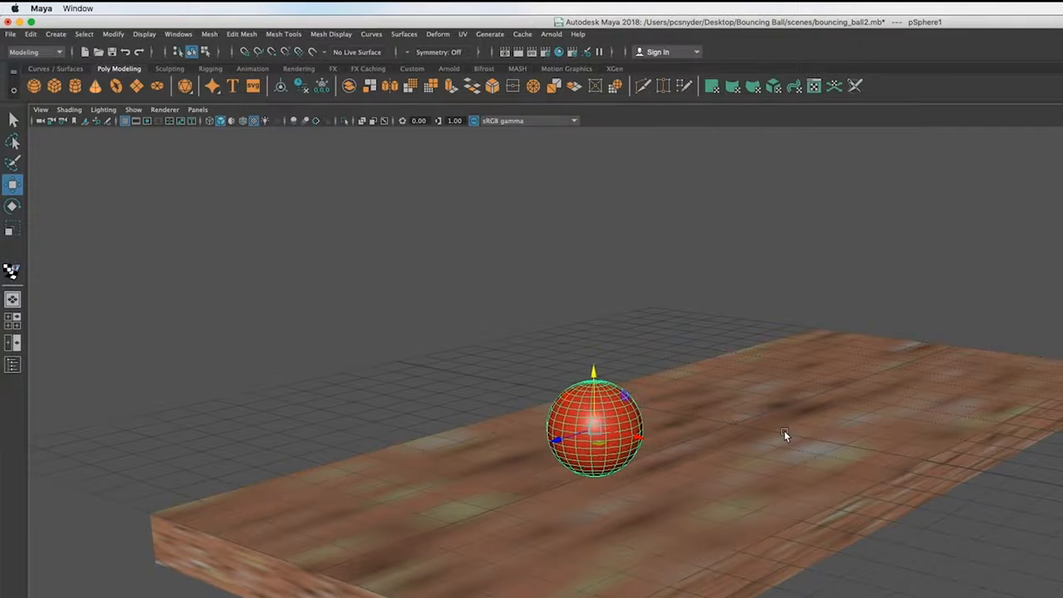
# Step: Switch to the Rendering menu set and start a batch render of the animation
pyautogui.click(736, 381)
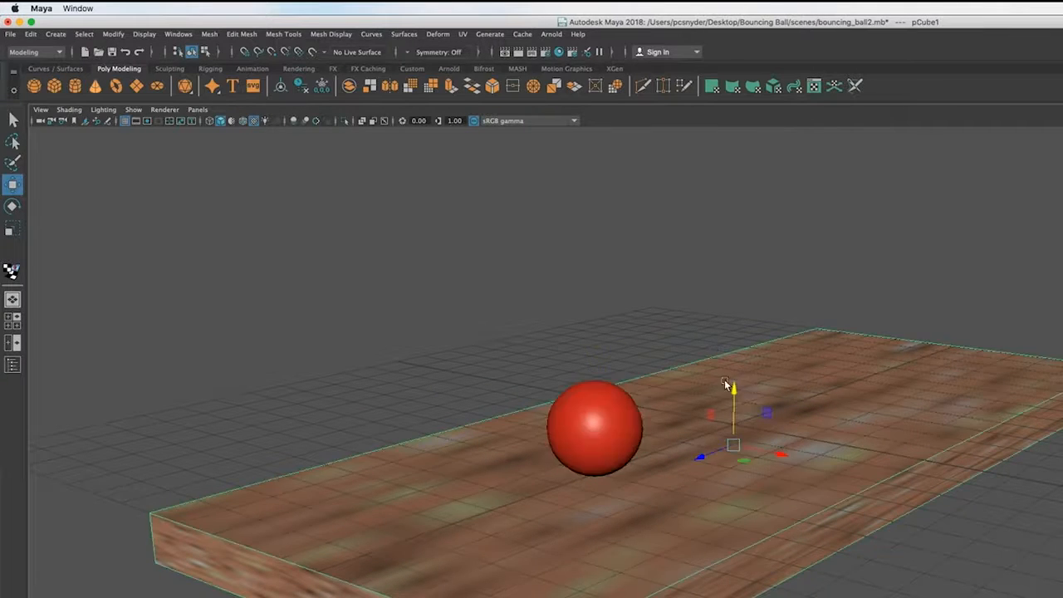
pyautogui.click(59, 53)
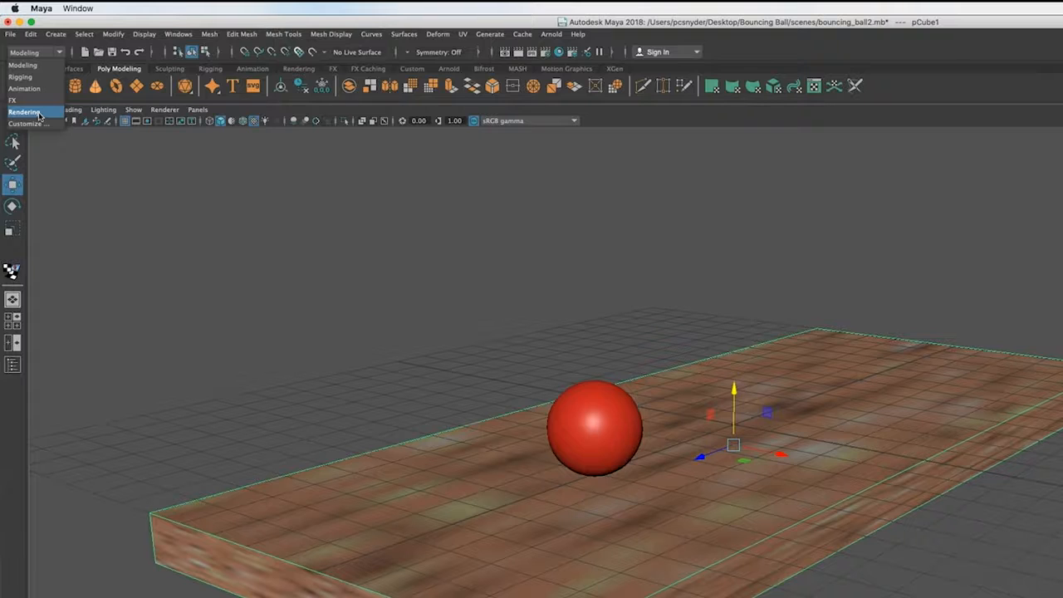
pyautogui.click(25, 112)
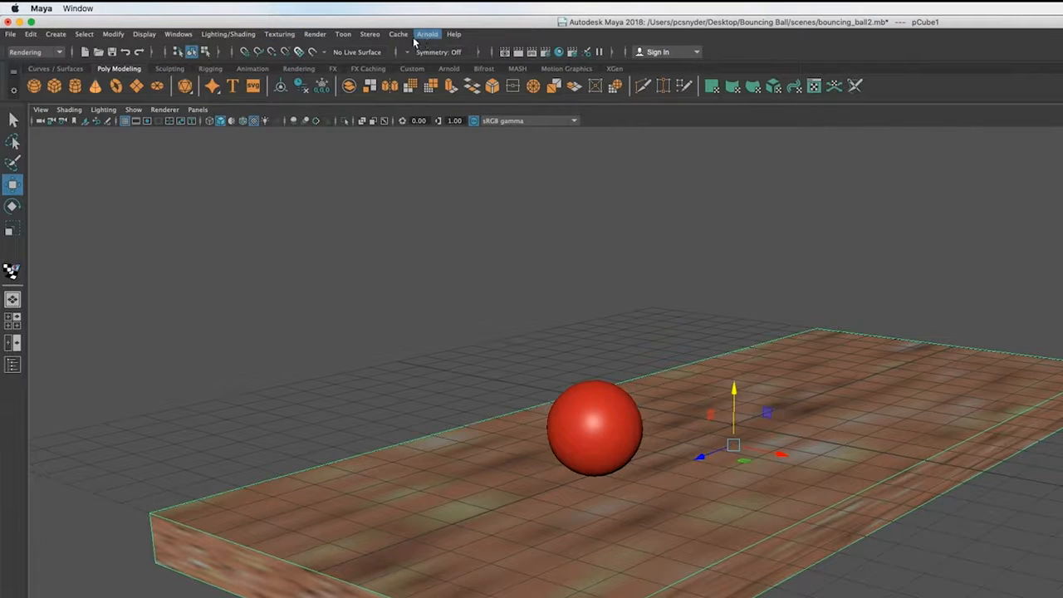
pyautogui.click(315, 34)
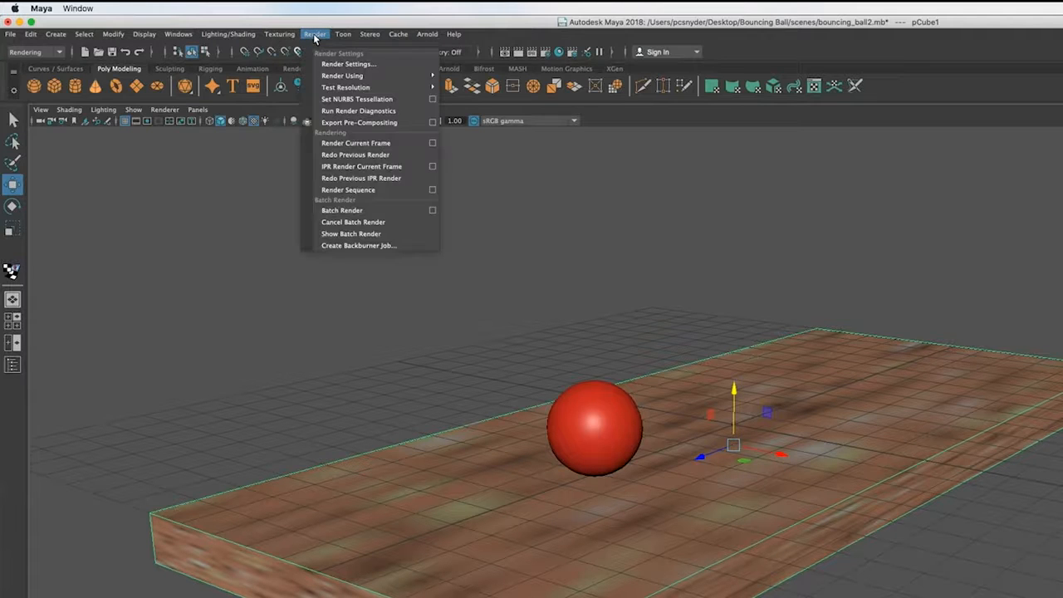
pyautogui.click(366, 210)
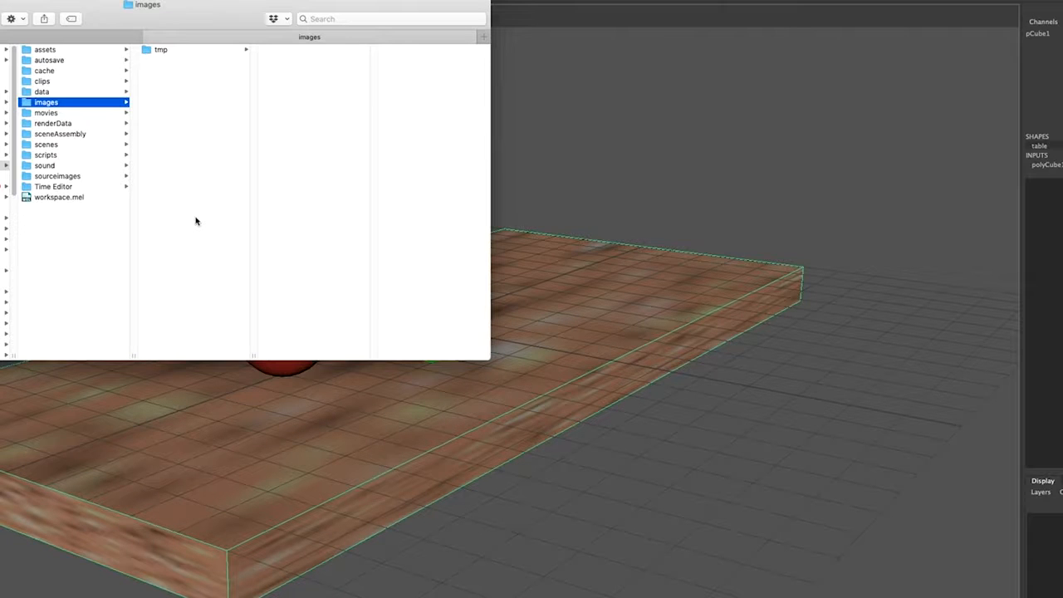
# Step: Switch to Finder and look through the project's images folder for the rendered bouncing_ball2 PNG frames
pyautogui.hscroll(1, 173, 266)
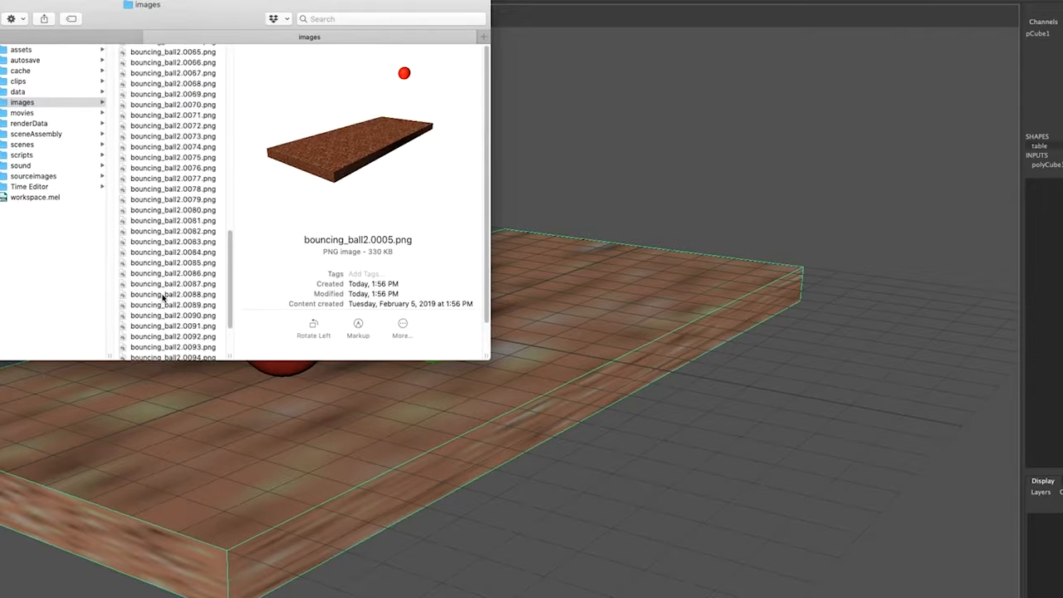
pyautogui.scroll(-5, 164, 296)
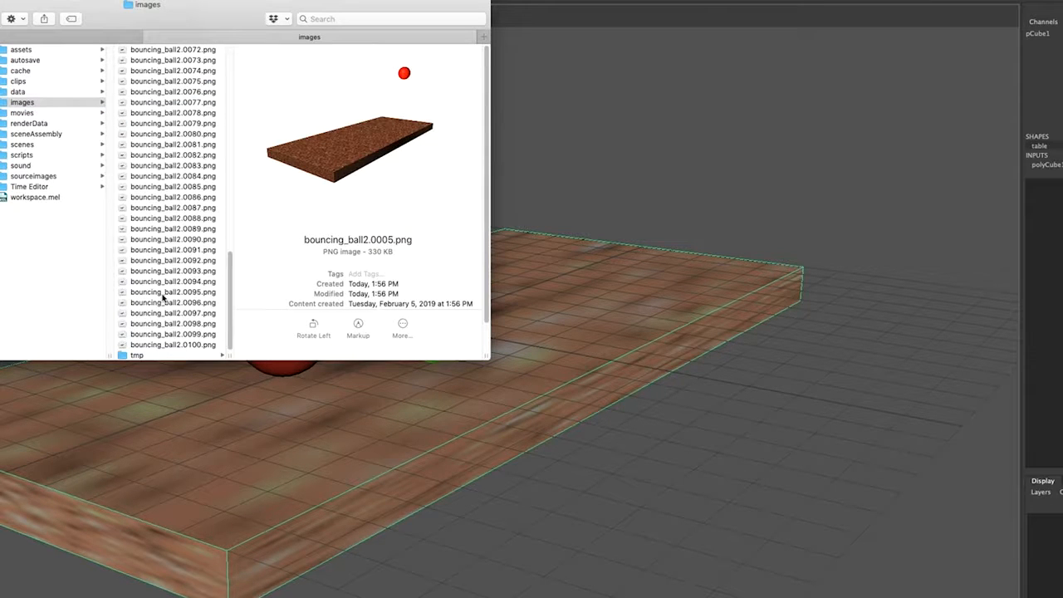
pyautogui.scroll(10, 164, 297)
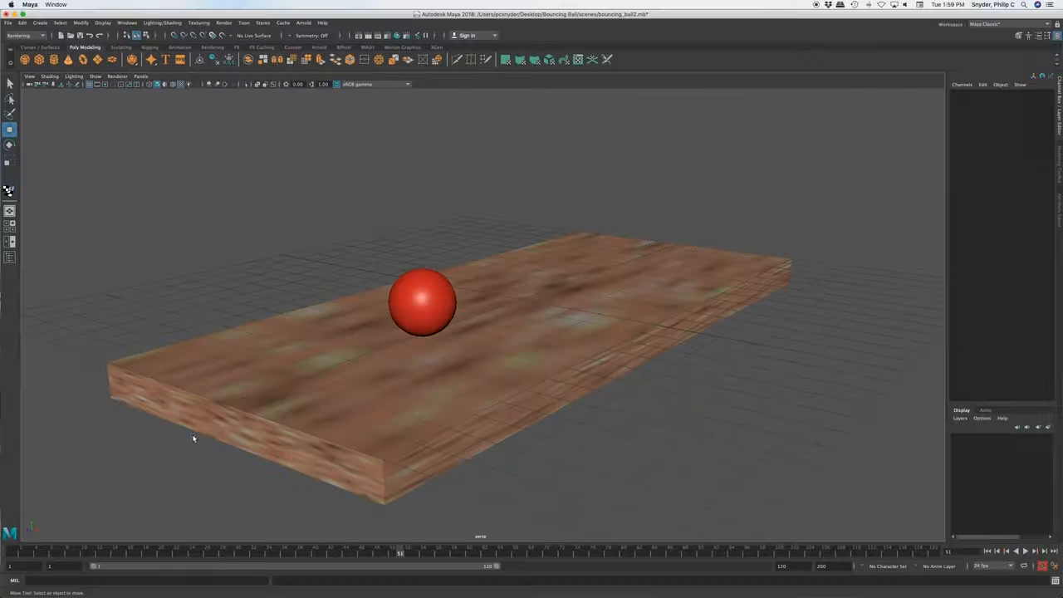
# Step: Switch to Finder and locate Fcheck.app in the maya2018 folder under Applications and Autodesk
pyautogui.moveTo(47, 588)
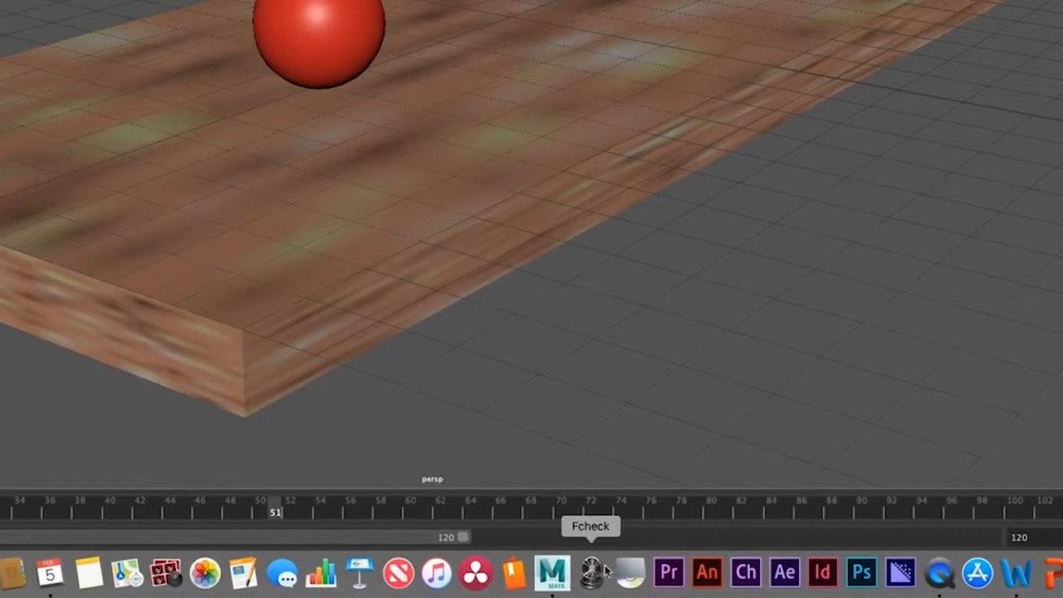
pyautogui.click(593, 577)
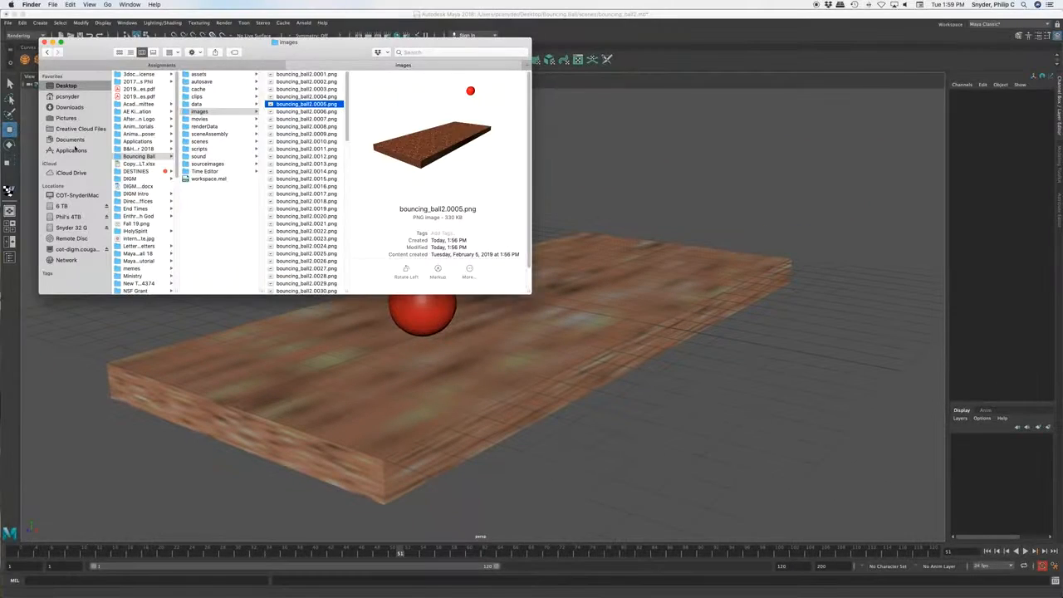
pyautogui.click(66, 151)
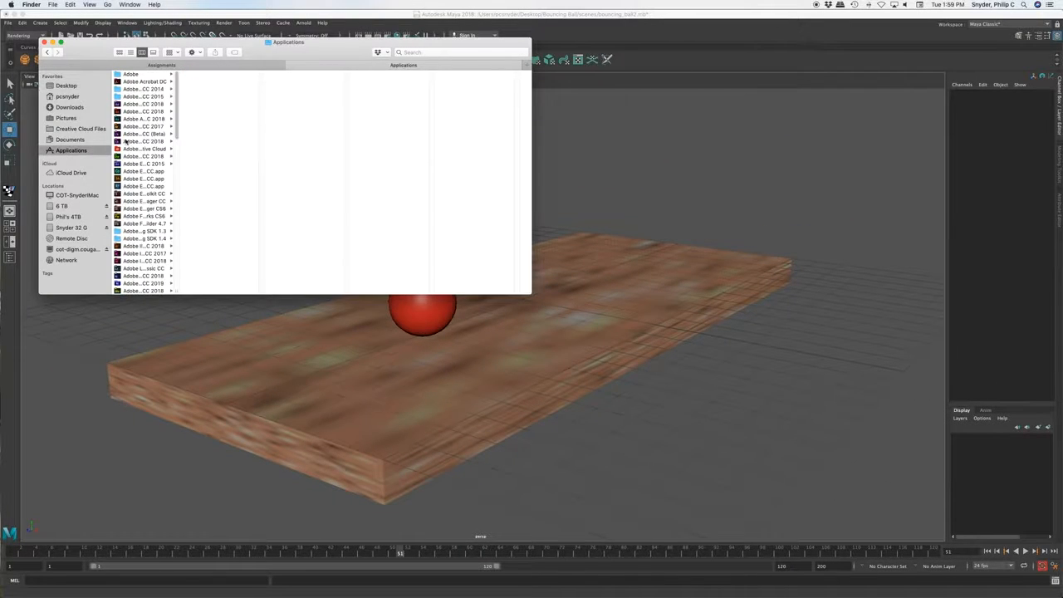
pyautogui.moveTo(180, 127); pyautogui.dragTo(191, 187)
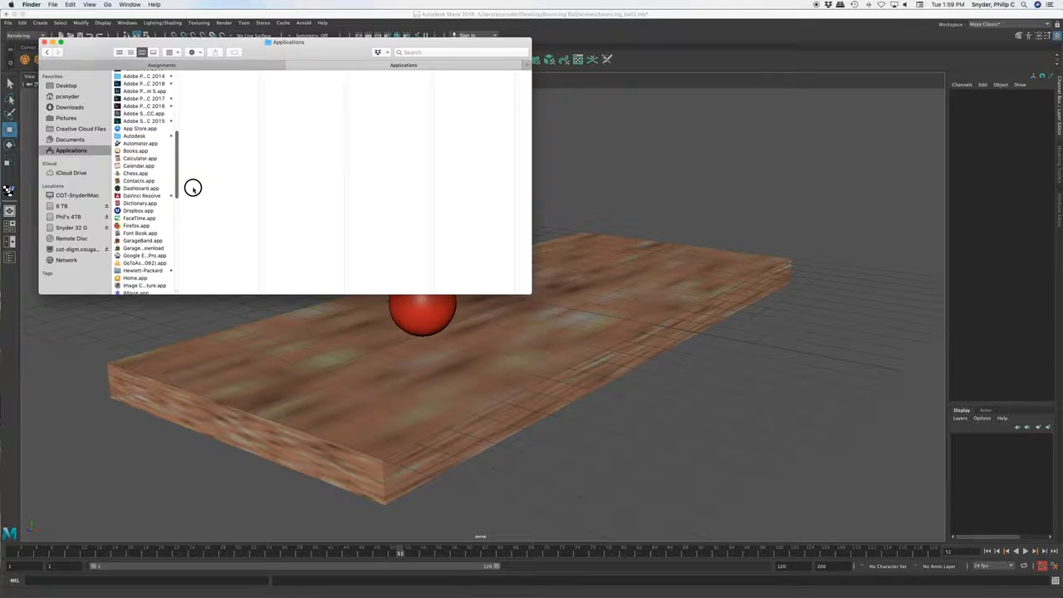
pyautogui.click(143, 137)
pyautogui.click(204, 97)
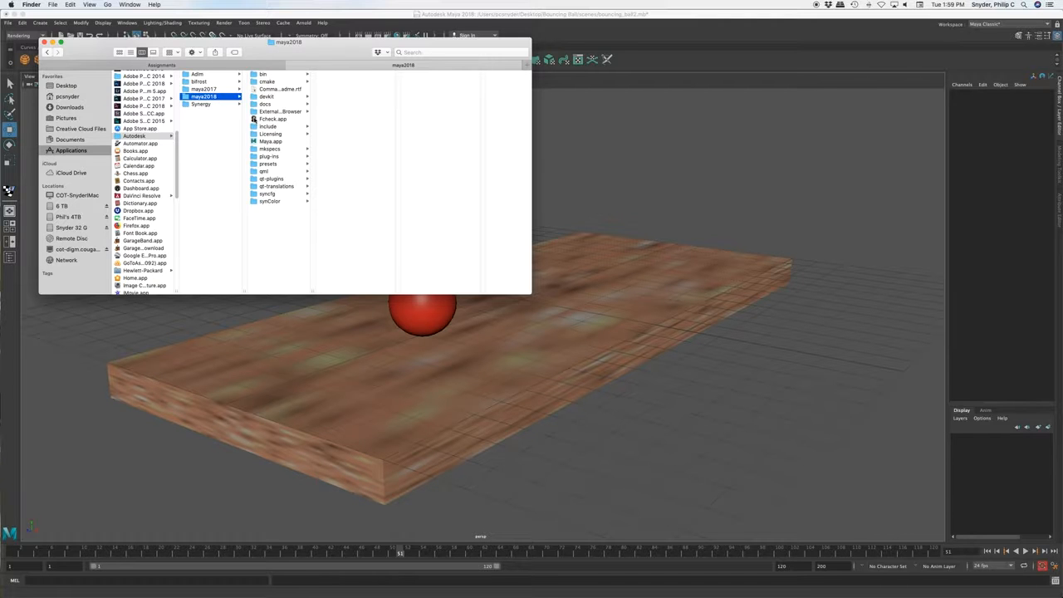
pyautogui.moveTo(254, 119)
pyautogui.mouseDown()
pyautogui.moveTo(308, 190)
pyautogui.moveTo(444, 579)
pyautogui.moveTo(376, 592)
pyautogui.moveTo(561, 591)
pyautogui.moveTo(170, 13)
pyautogui.moveTo(253, 119)
pyautogui.moveTo(268, 119)
pyautogui.mouseUp()
pyautogui.moveTo(356, 51); pyautogui.dragTo(0, 46)
# Step: Launch Fcheck and move its playback window away from the info window and back beside it
pyautogui.moveTo(372, 592)
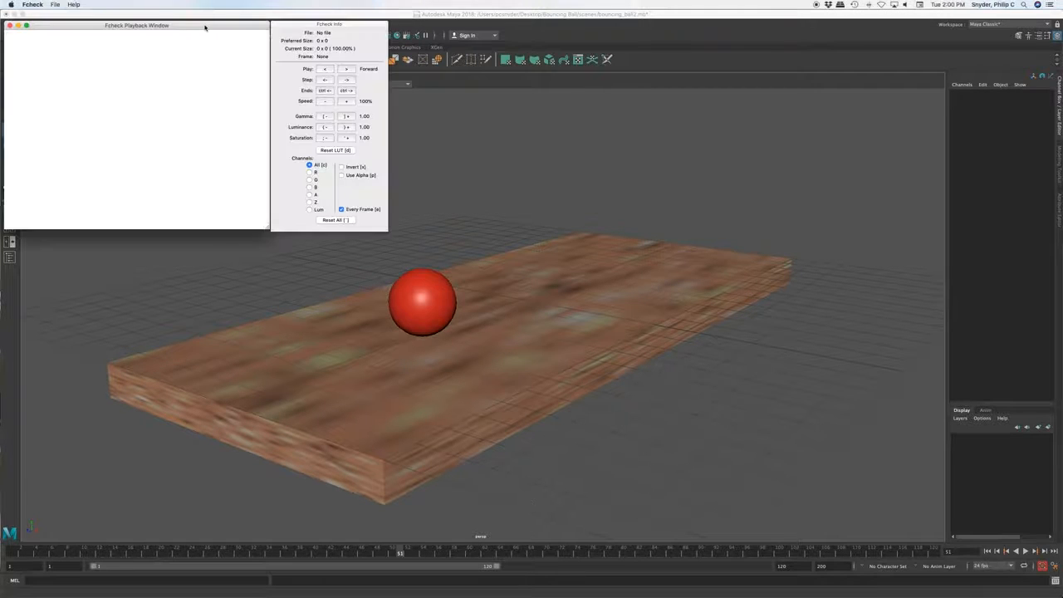
pyautogui.moveTo(205, 25); pyautogui.dragTo(633, 23)
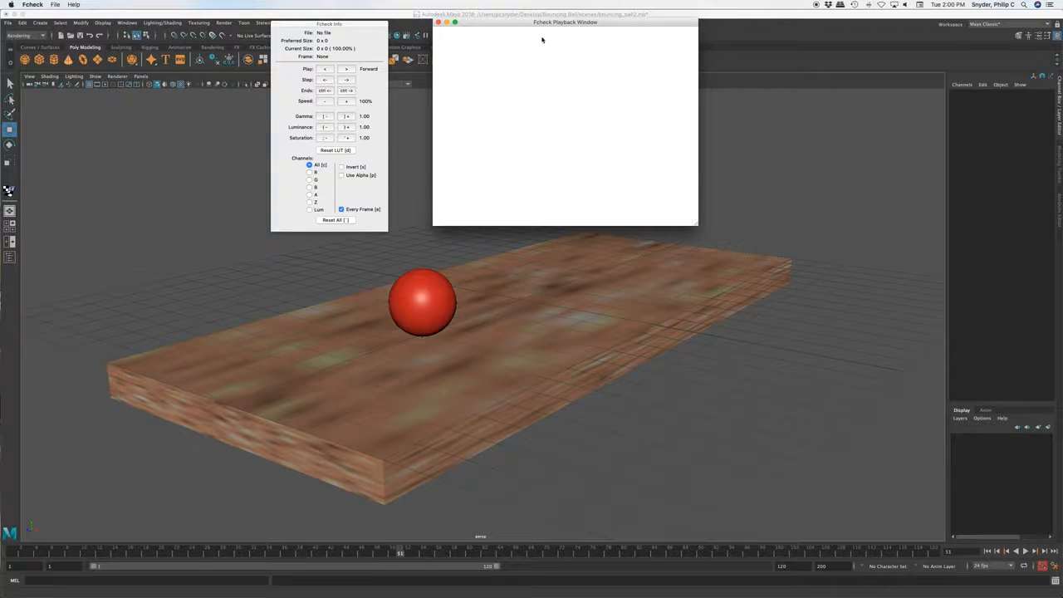
pyautogui.moveTo(563, 25); pyautogui.dragTo(134, 19)
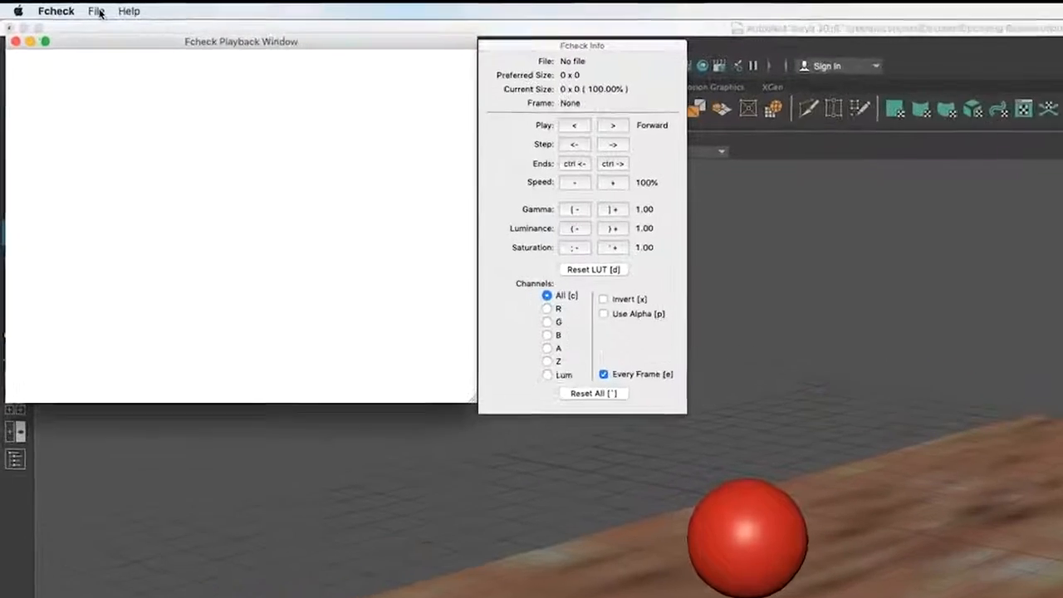
# Step: Open the rendered sequence in Fcheck, starting with bouncing_ball2.0001.png from the Desktop's Bouncing Ball project images folder
pyautogui.click(55, 4)
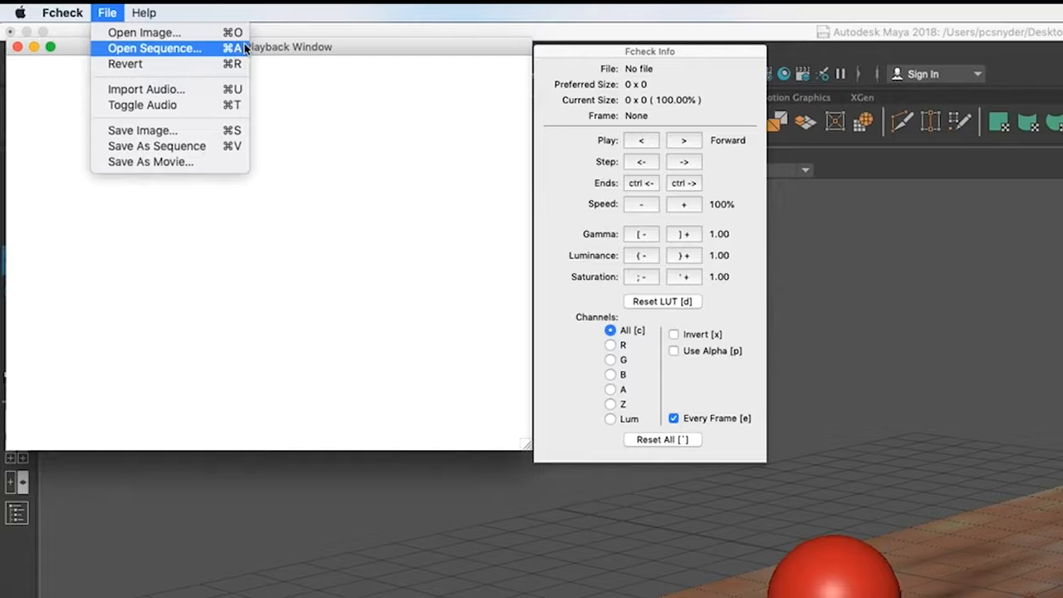
pyautogui.click(184, 48)
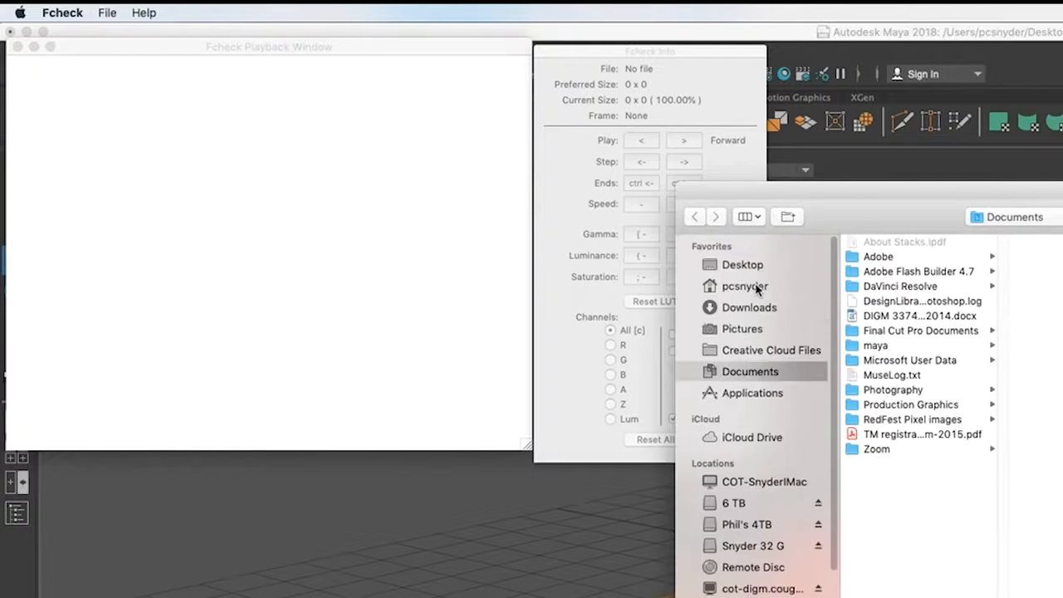
pyautogui.click(742, 267)
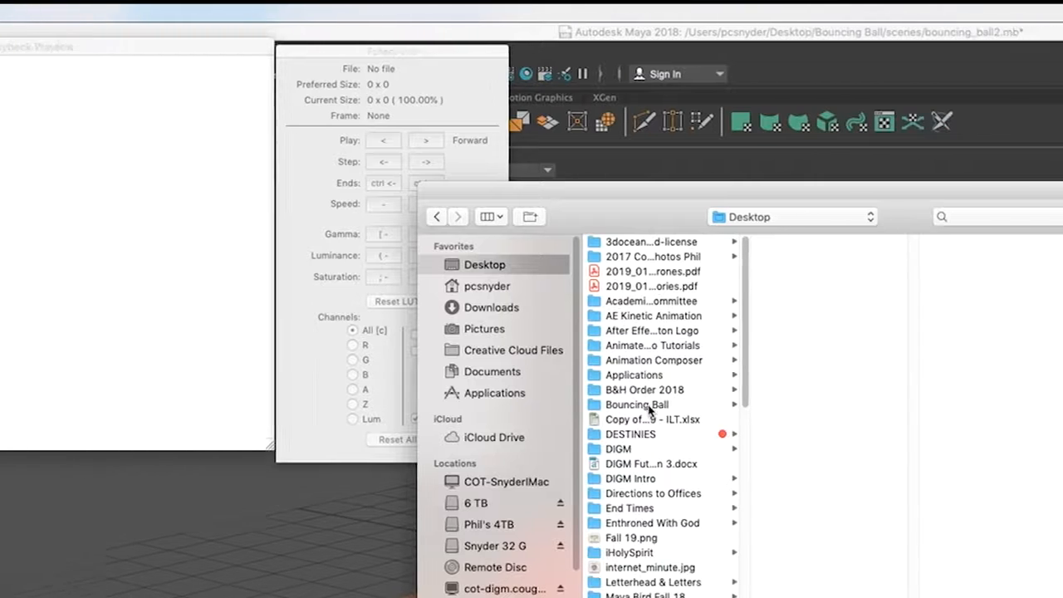
pyautogui.click(895, 405)
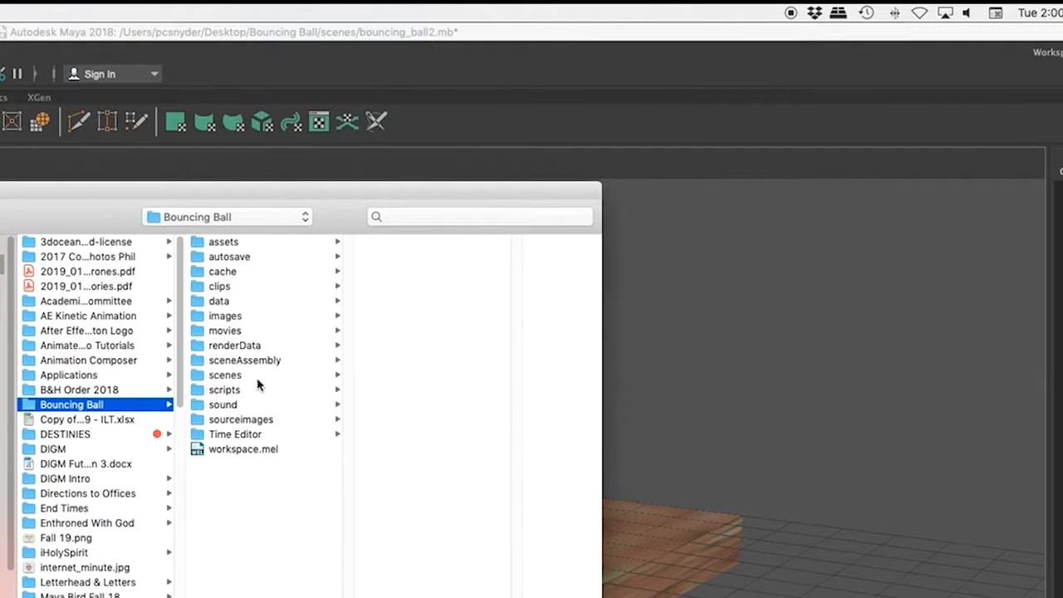
pyautogui.click(225, 317)
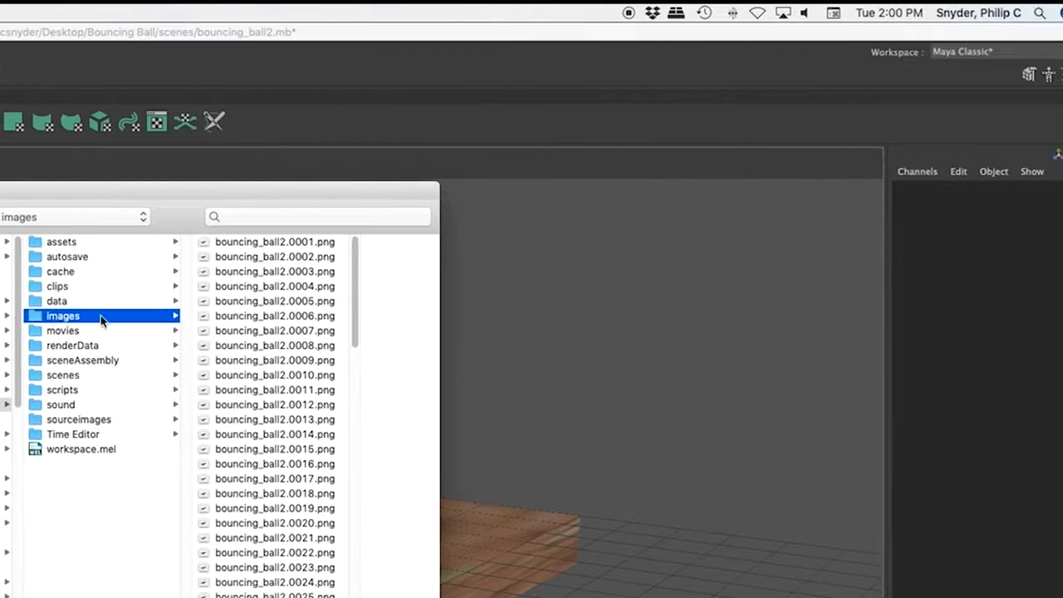
pyautogui.moveTo(439, 597); pyautogui.dragTo(457, 597)
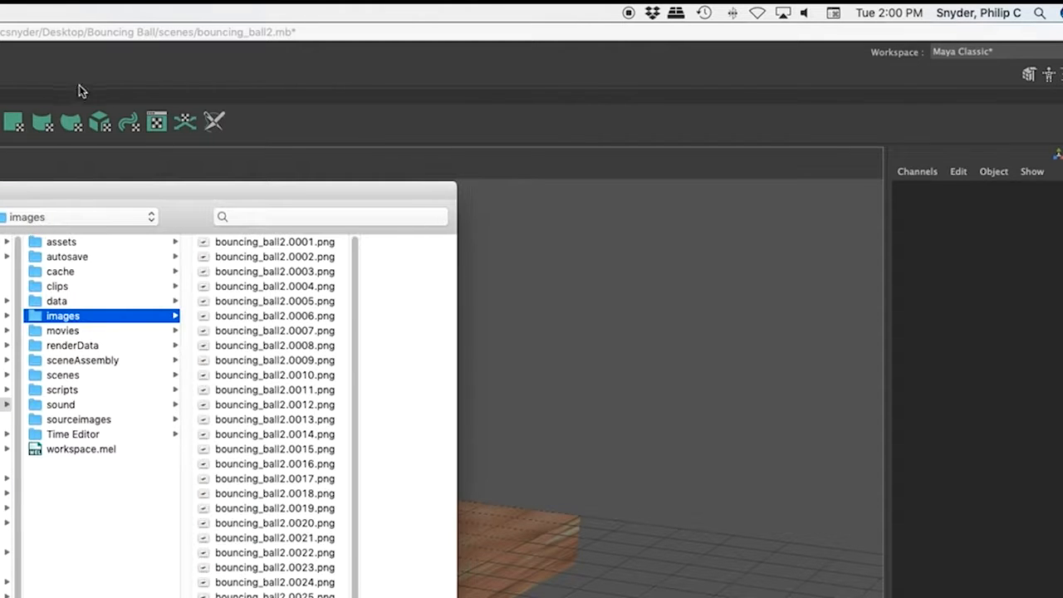
pyautogui.click(246, 244)
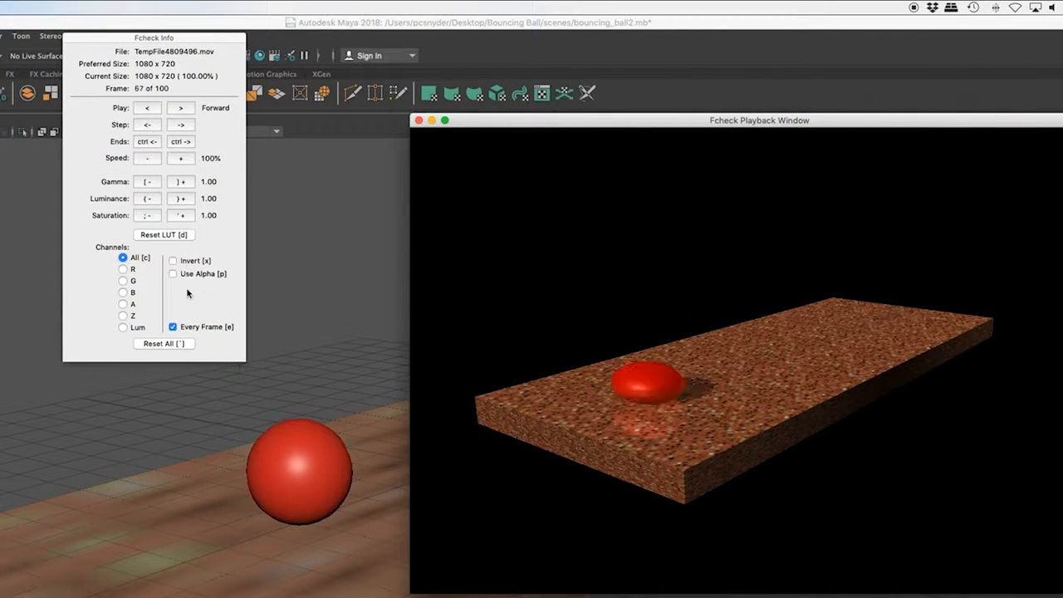
# Step: Review the animation in Fcheck with Every Frame turned off, then close the playback window
pyautogui.moveTo(203, 43); pyautogui.dragTo(298, 53)
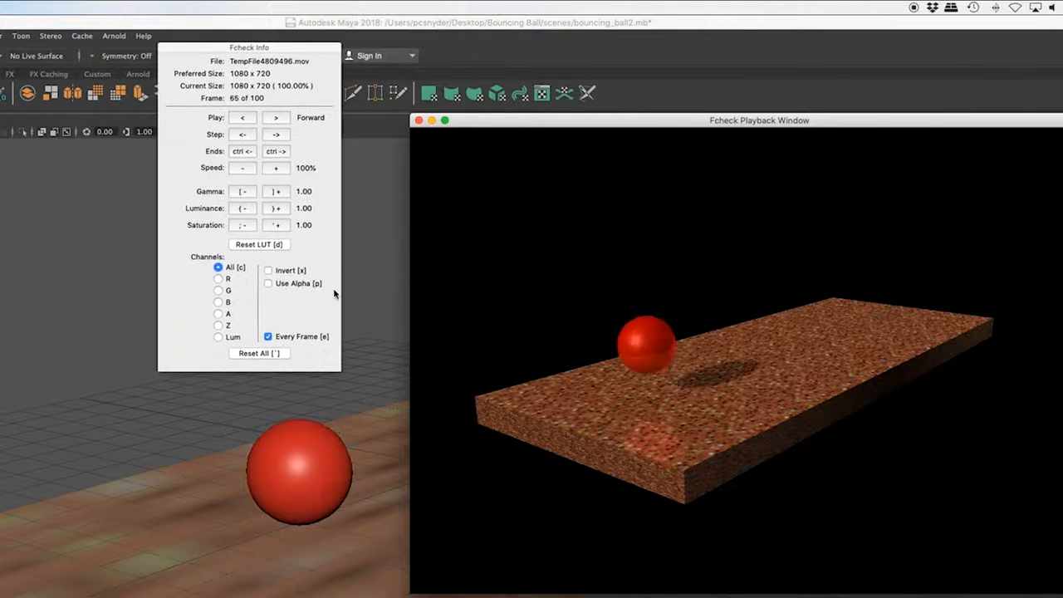
pyautogui.click(267, 336)
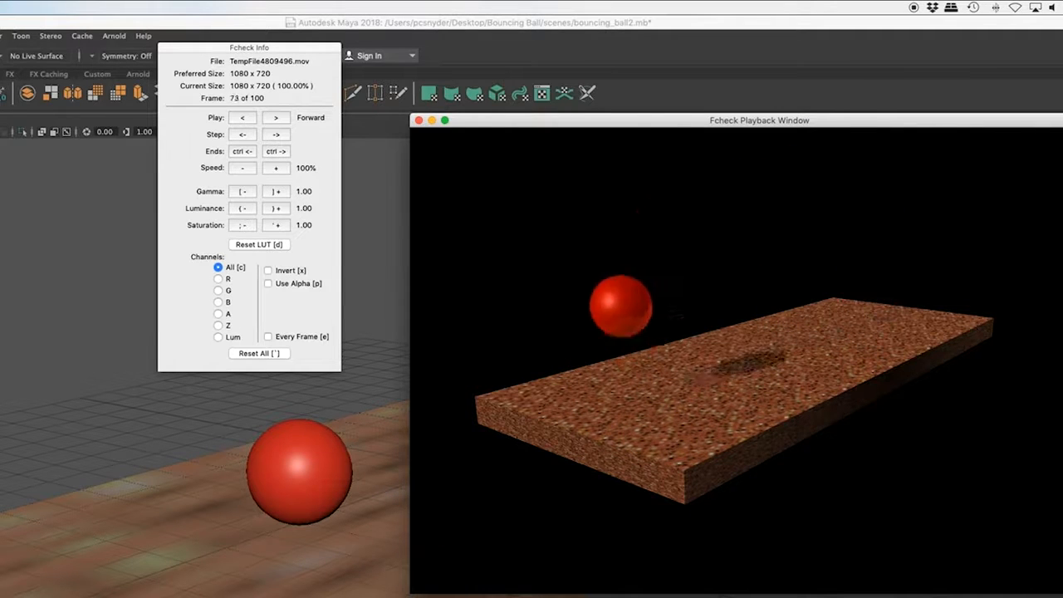
pyautogui.click(419, 121)
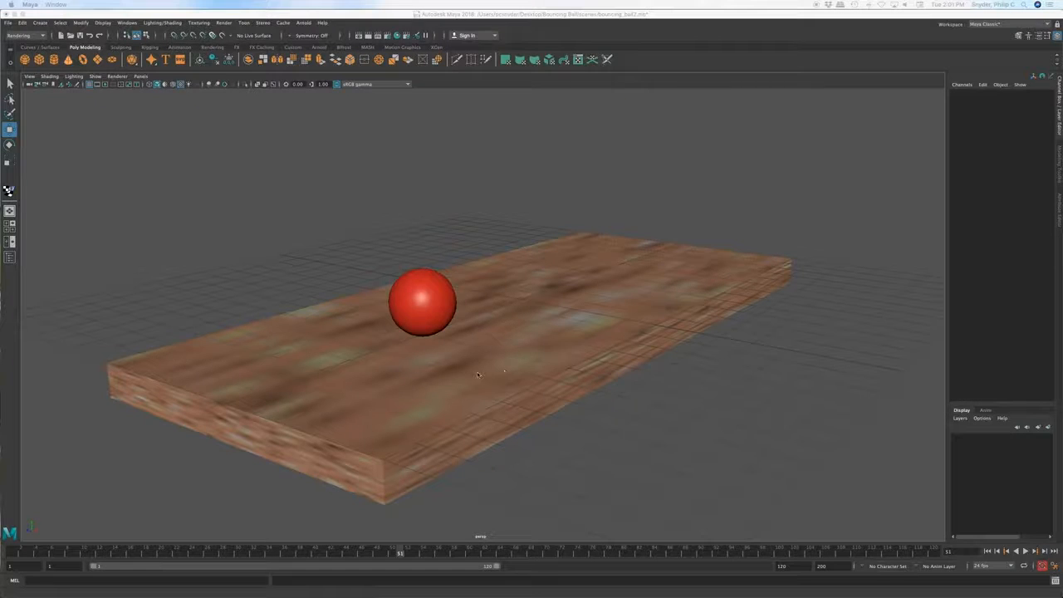
# Step: In Maya, reframe the perspective view with the board smaller and centered, and return the timeline to frame 1
pyautogui.keyDown('alt'); pyautogui.moveTo(472, 380); pyautogui.dragTo(550, 363, button='middle'); pyautogui.keyUp('alt')
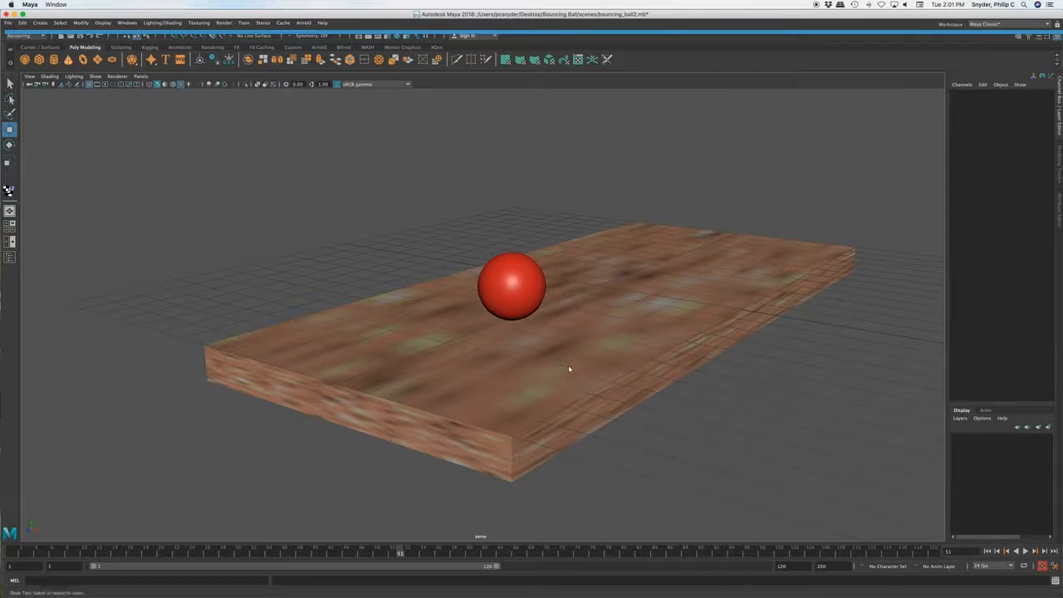
pyautogui.keyDown('alt'); pyautogui.moveTo(579, 363); pyautogui.dragTo(577, 362); pyautogui.keyUp('alt')
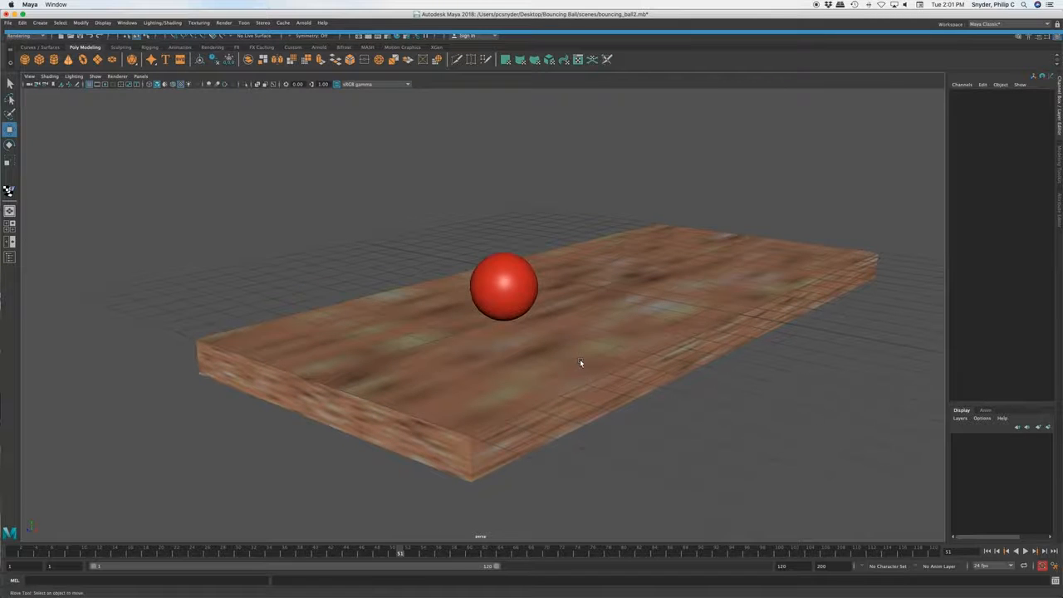
pyautogui.scroll(-3, 580, 362)
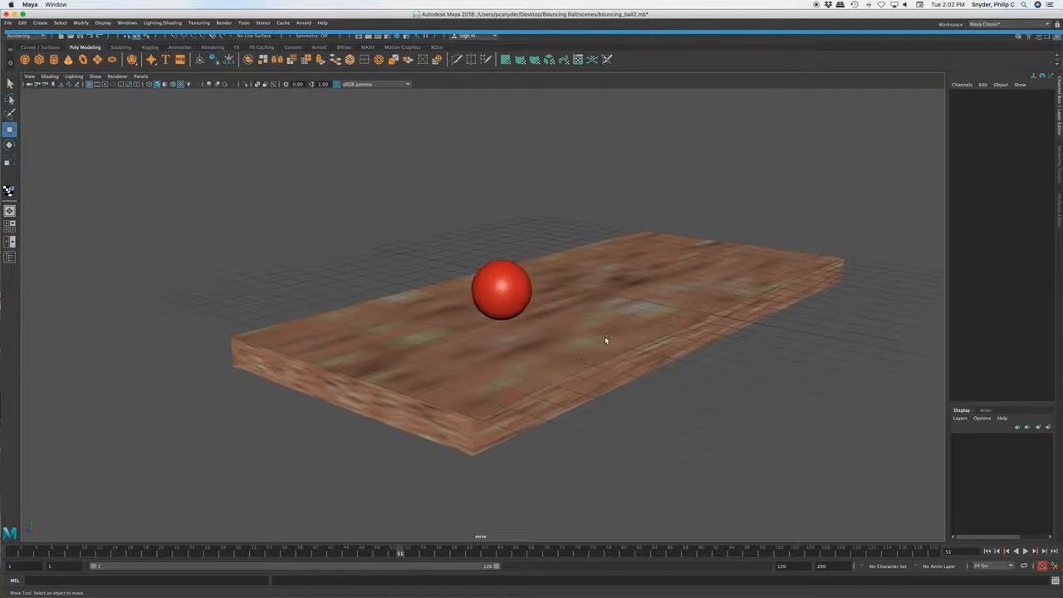
pyautogui.click(11, 553)
pyautogui.moveTo(52, 557); pyautogui.dragTo(11, 555)
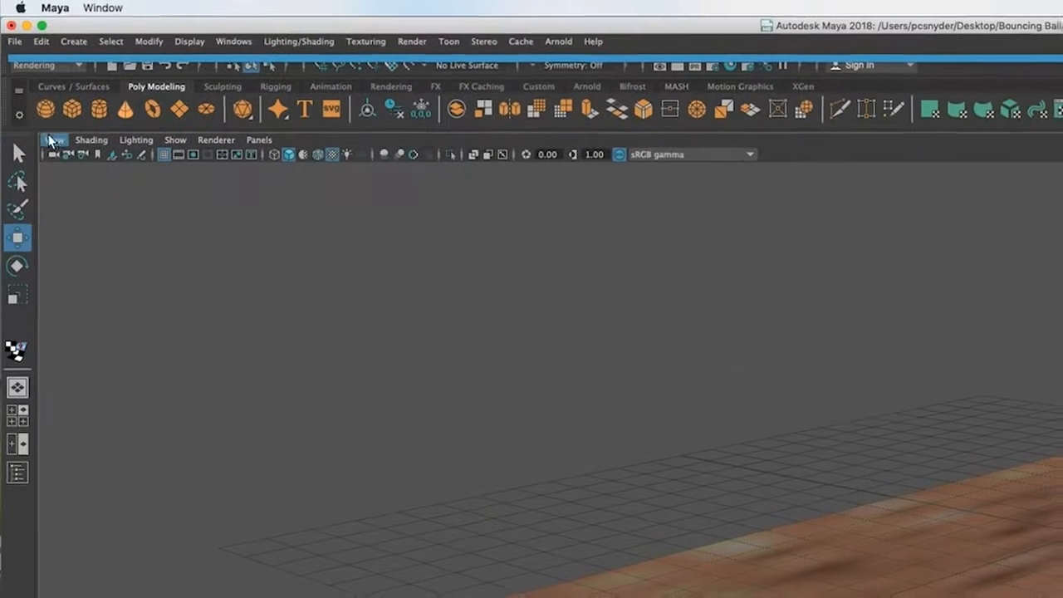
# Step: Display the Resolution Gate and Safe Action guides for the perspective camera
pyautogui.click(54, 141)
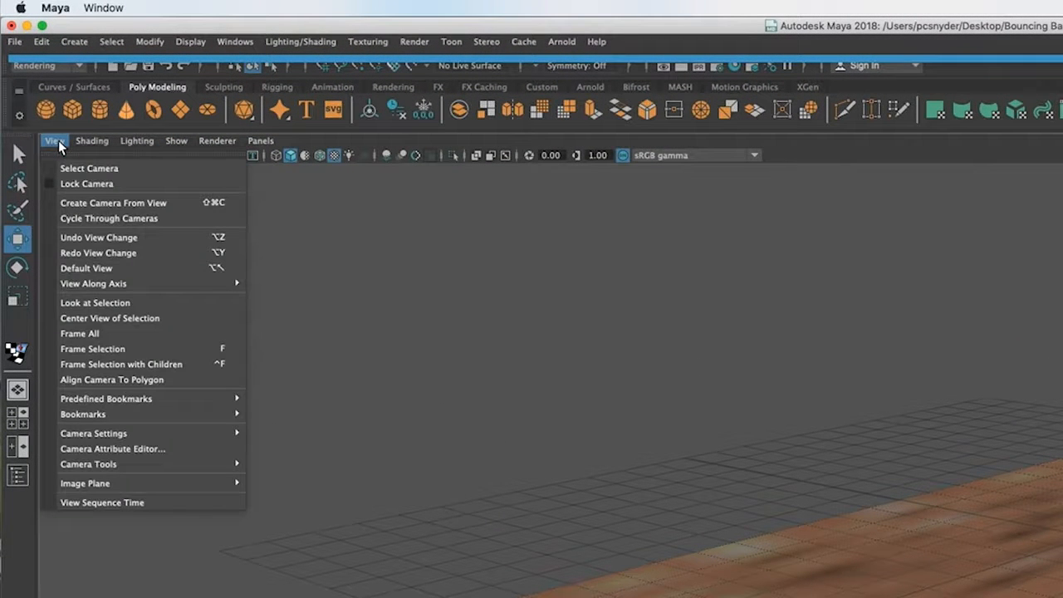
pyautogui.moveTo(111, 437)
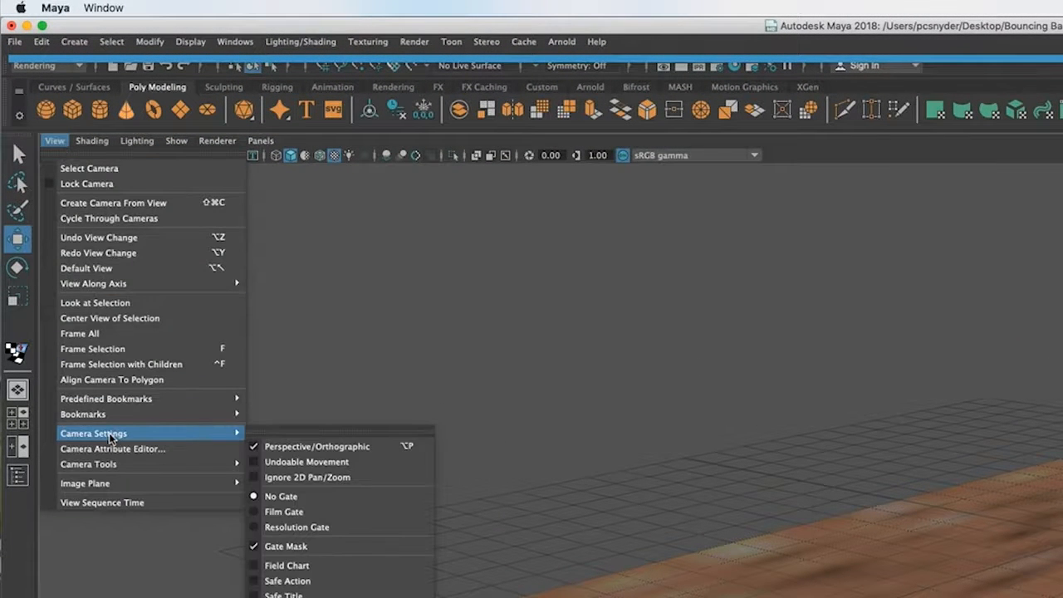
pyautogui.click(264, 527)
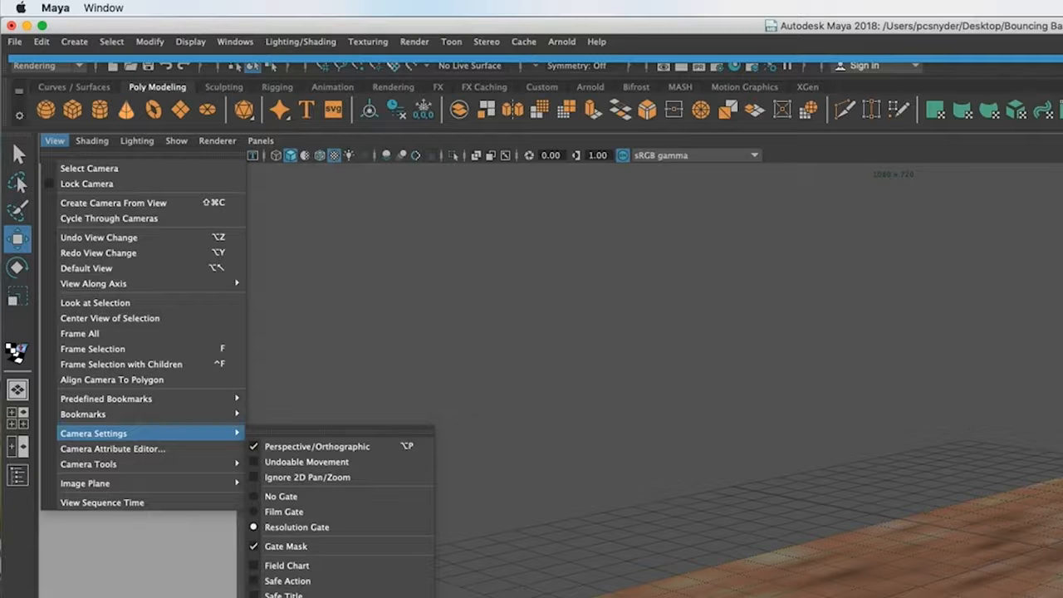
pyautogui.click(257, 581)
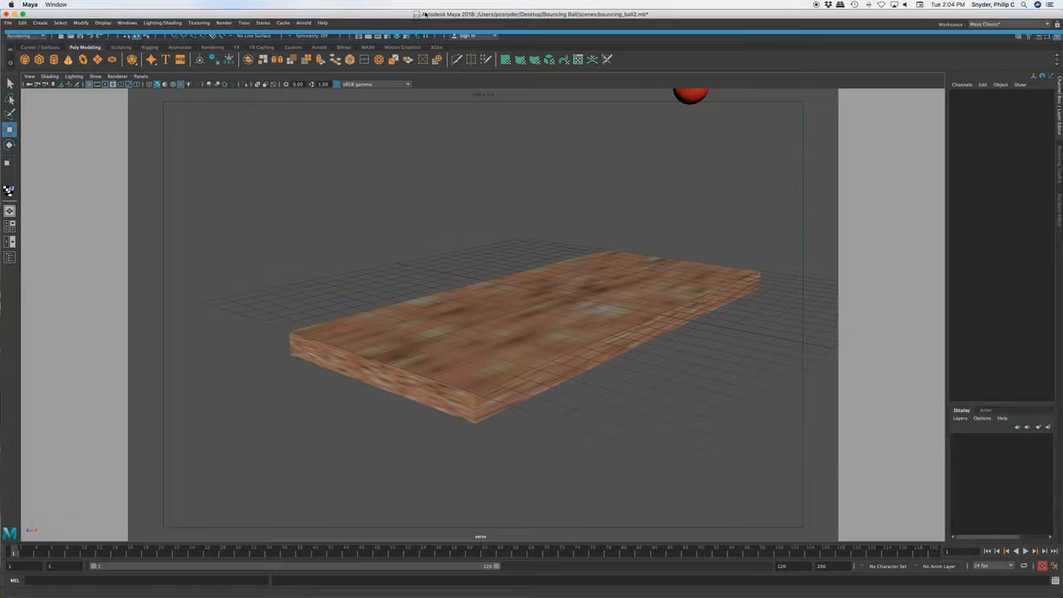
# Step: Start another batch render of the animation with the reframed camera view
pyautogui.click(224, 22)
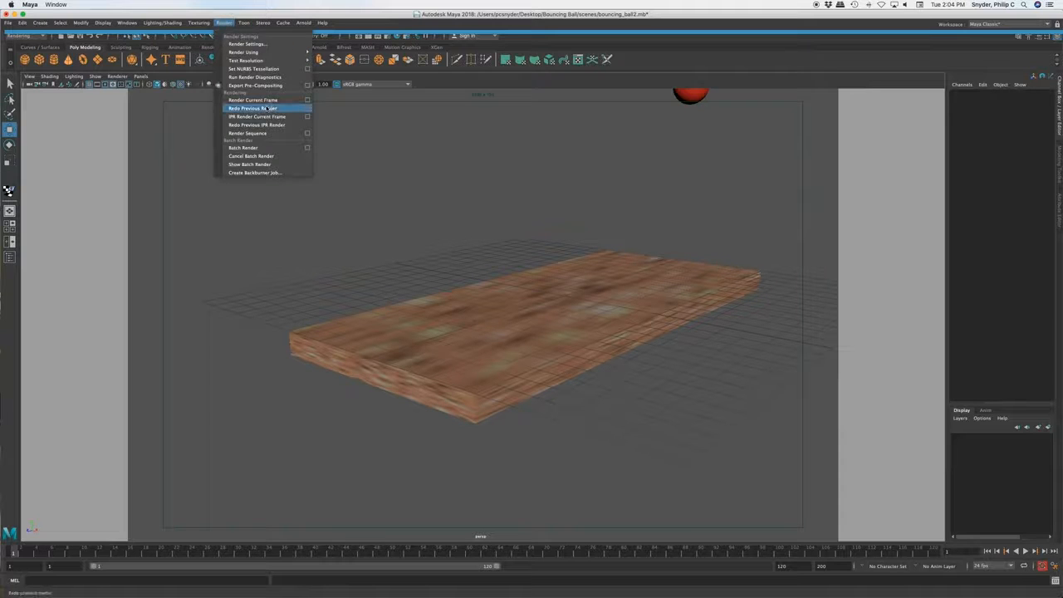
pyautogui.click(260, 149)
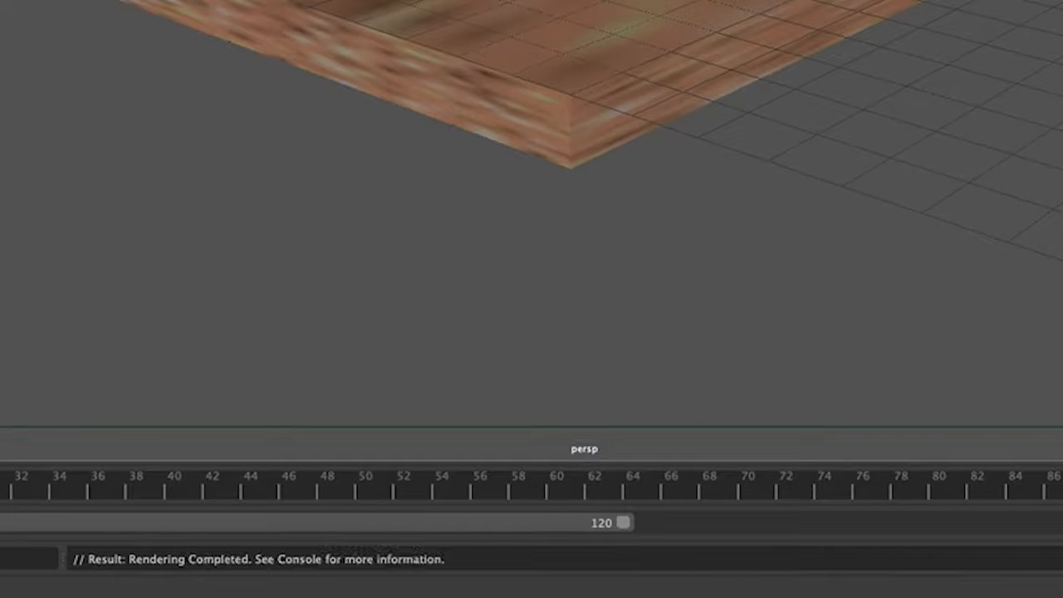
# Step: Reopen Fcheck and turn off Every Frame playback
pyautogui.moveTo(344, 581)
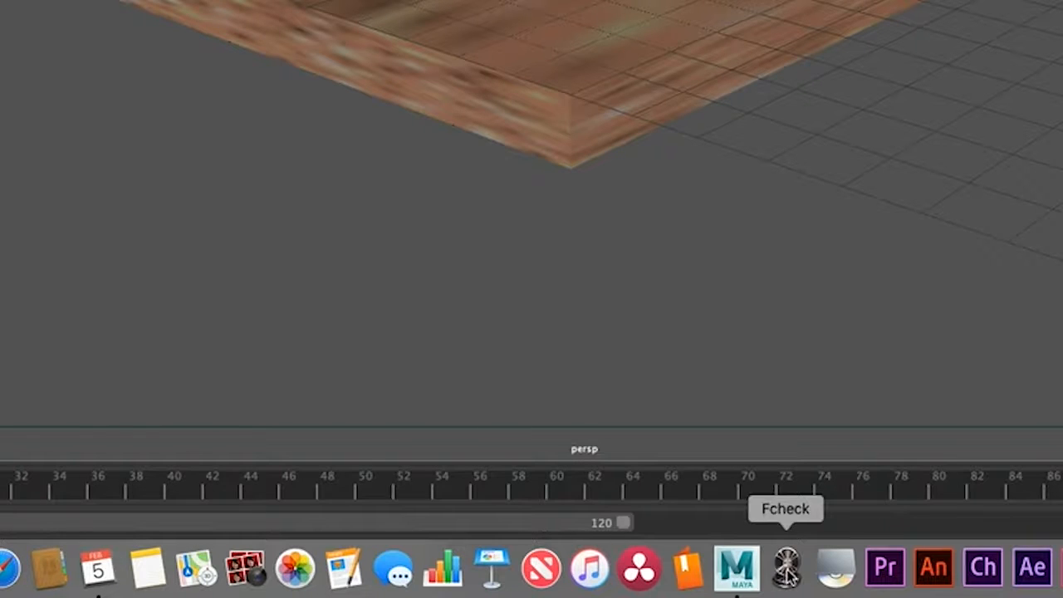
pyautogui.click(785, 569)
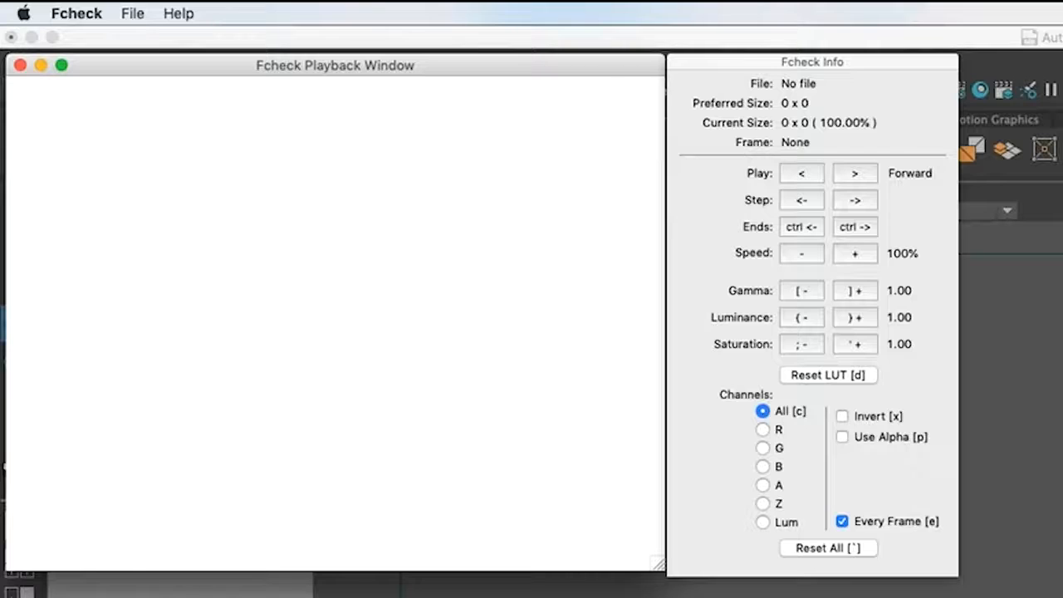
pyautogui.click(842, 522)
# Step: Load the newly rendered frames in Fcheck, choosing bouncing_ball2.0001.png in the Bouncing Ball project's images folder
pyautogui.press('super+o')
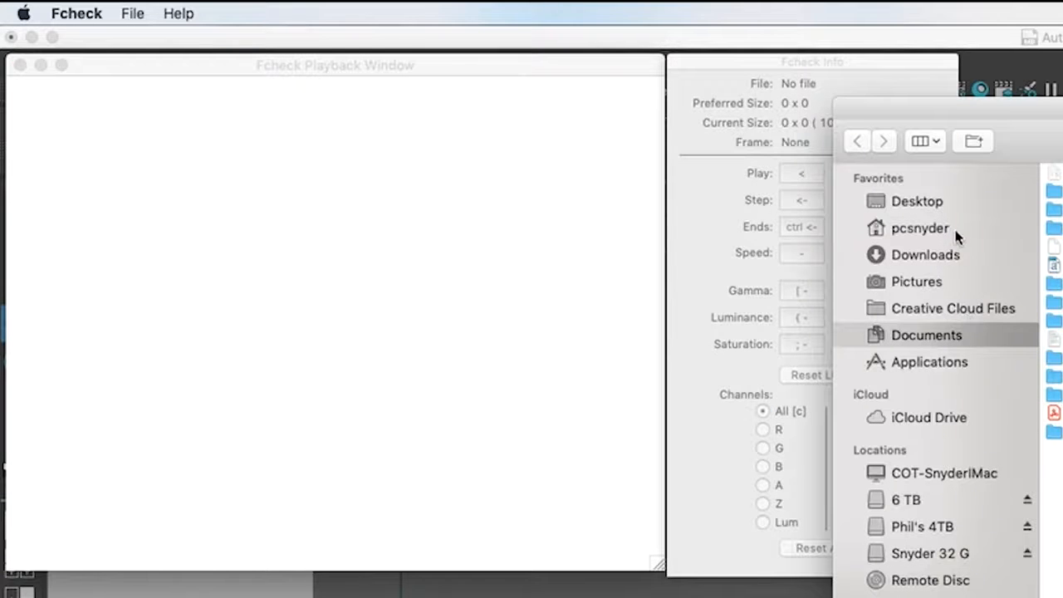
pyautogui.click(926, 203)
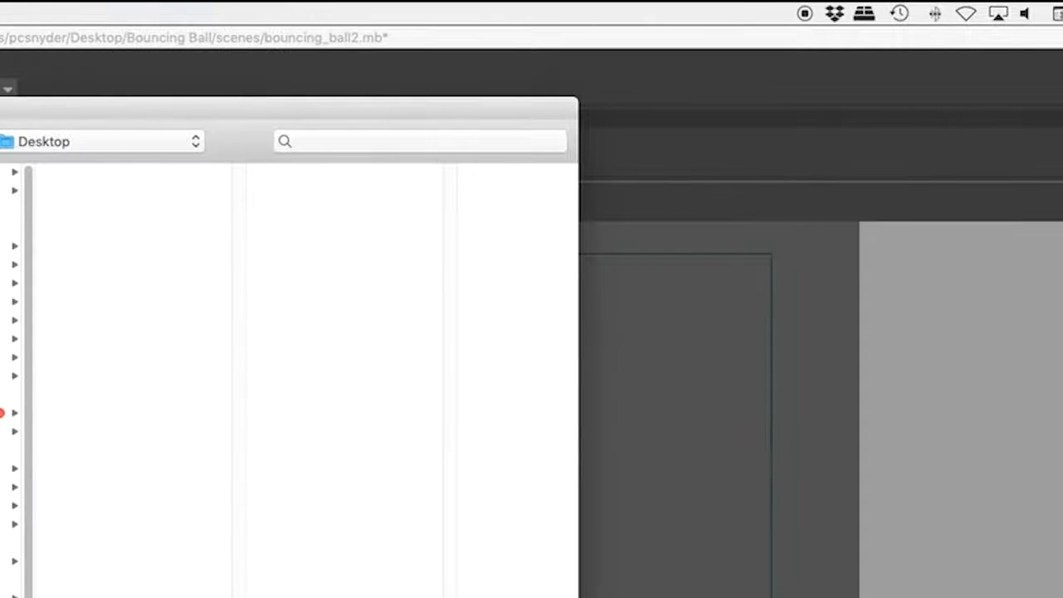
pyautogui.click(4, 377)
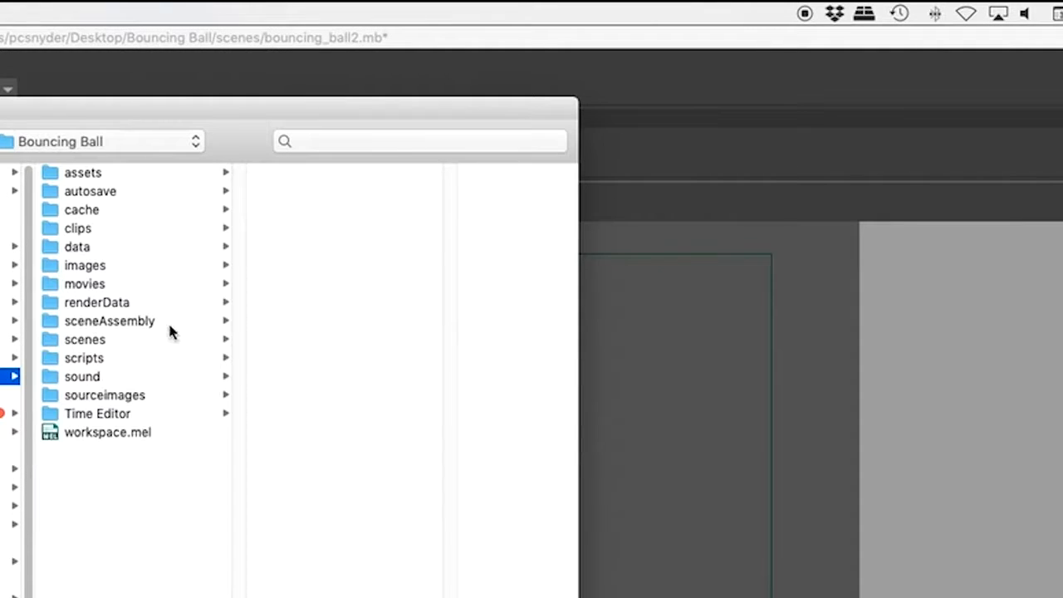
pyautogui.click(129, 263)
pyautogui.click(279, 172)
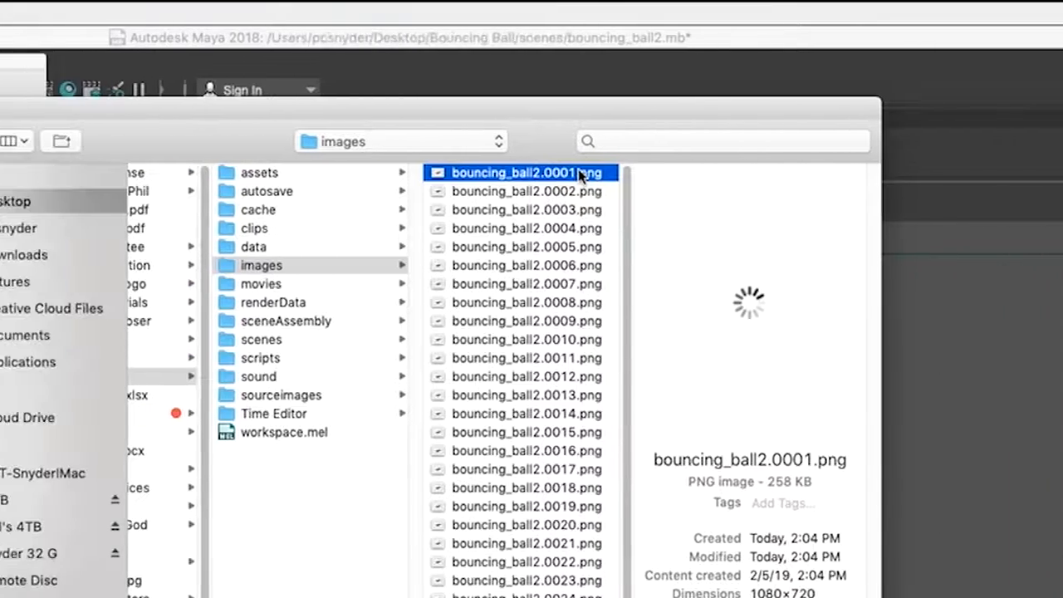
pyautogui.press('Return')
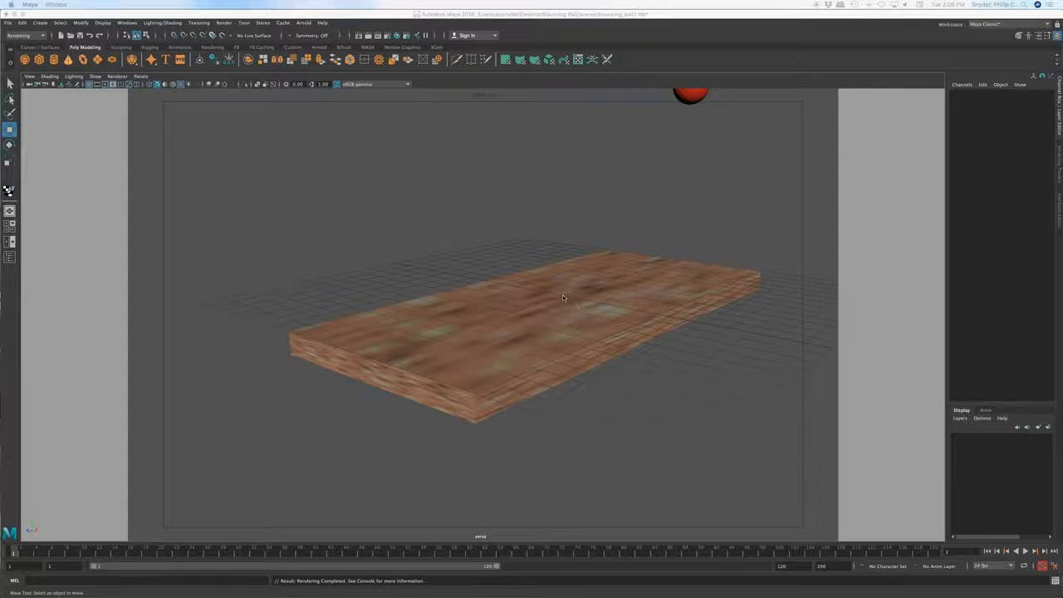
# Step: Switch to Premiere Pro and open its Timeline preferences to check the Still Image Default Duration
pyautogui.keyDown('alt'); pyautogui.moveTo(563, 320); pyautogui.dragTo(527, 353); pyautogui.keyUp('alt')
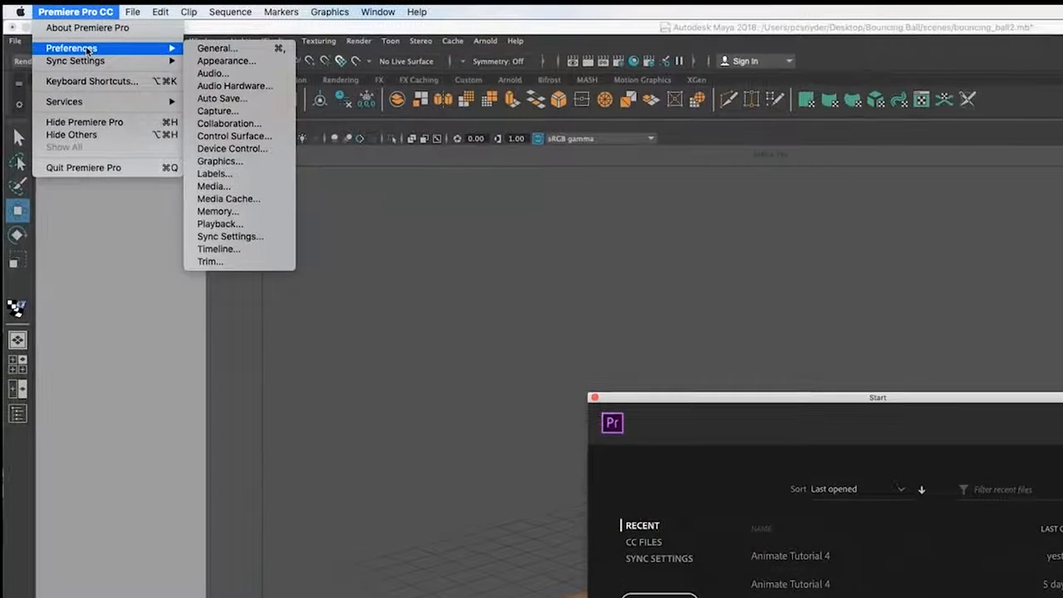
pyautogui.click(219, 249)
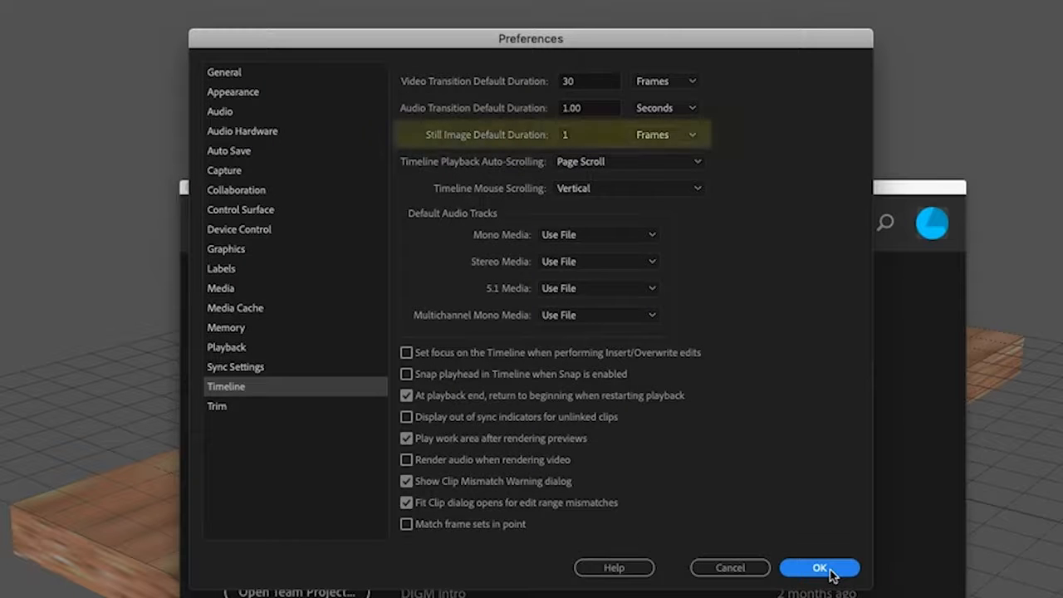